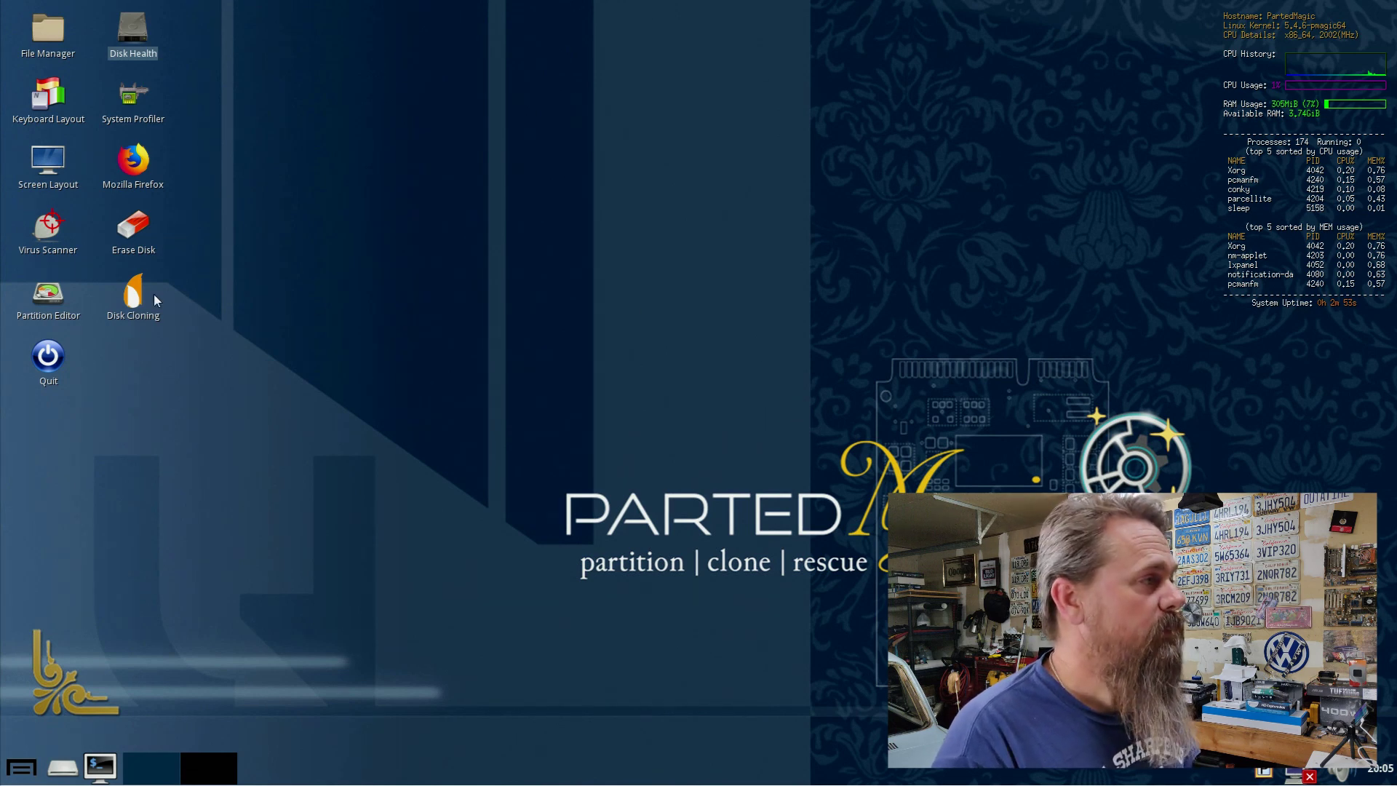
Step: Launch Disk Cloning from the Parted Magic desktop and move the Clonezilla window lower left
double_click(135, 298)
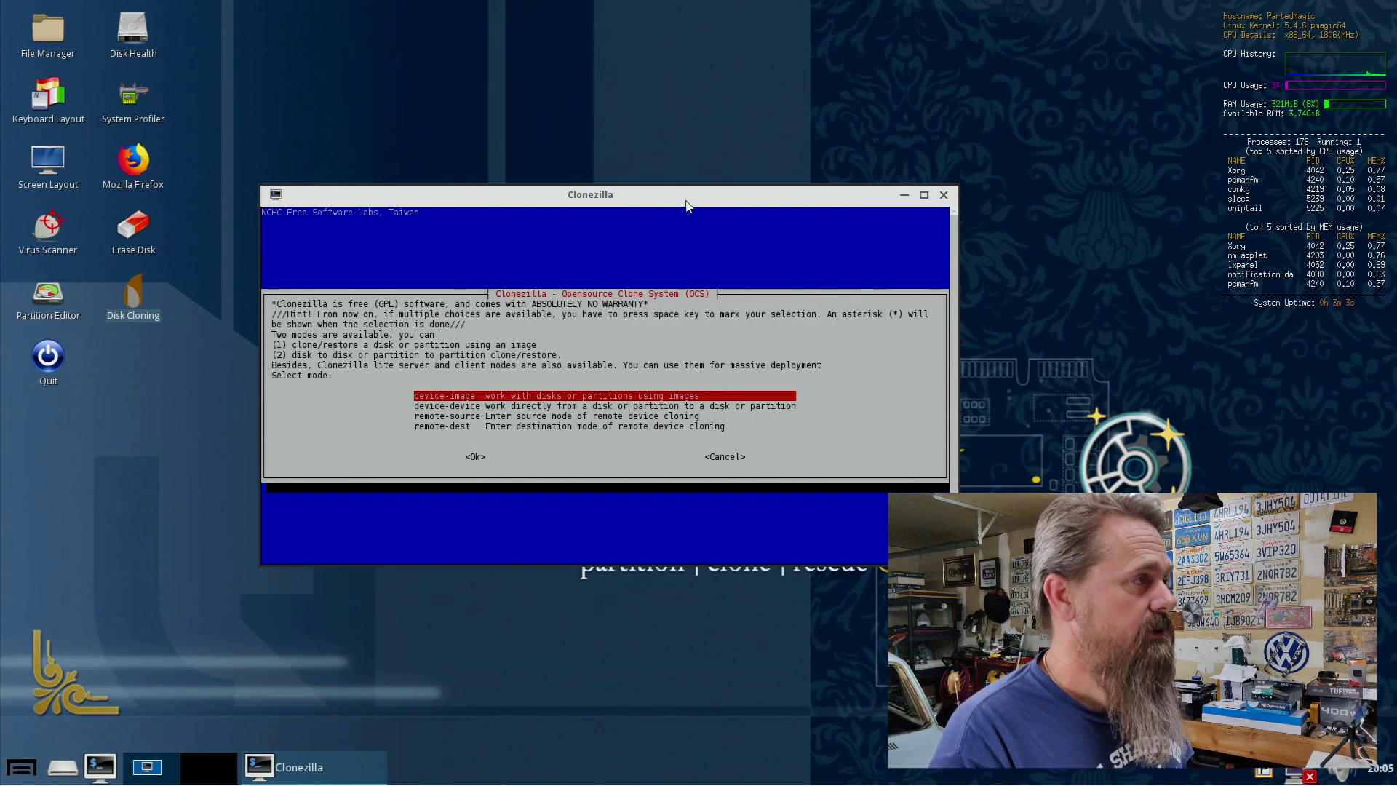
left_click_drag(686, 201, 527, 269)
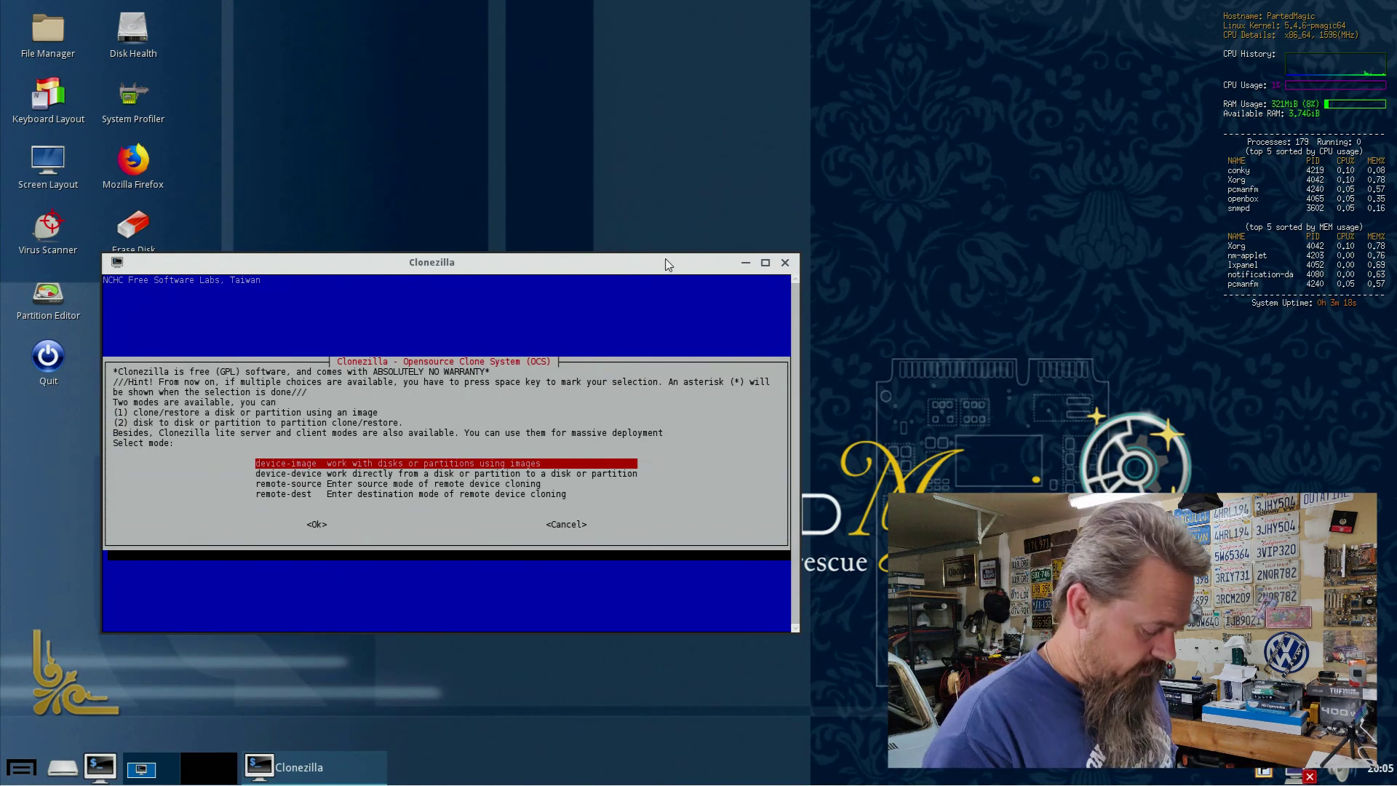
Step: Select device-device cloning and run the wizard in Expert mode
key("Down")
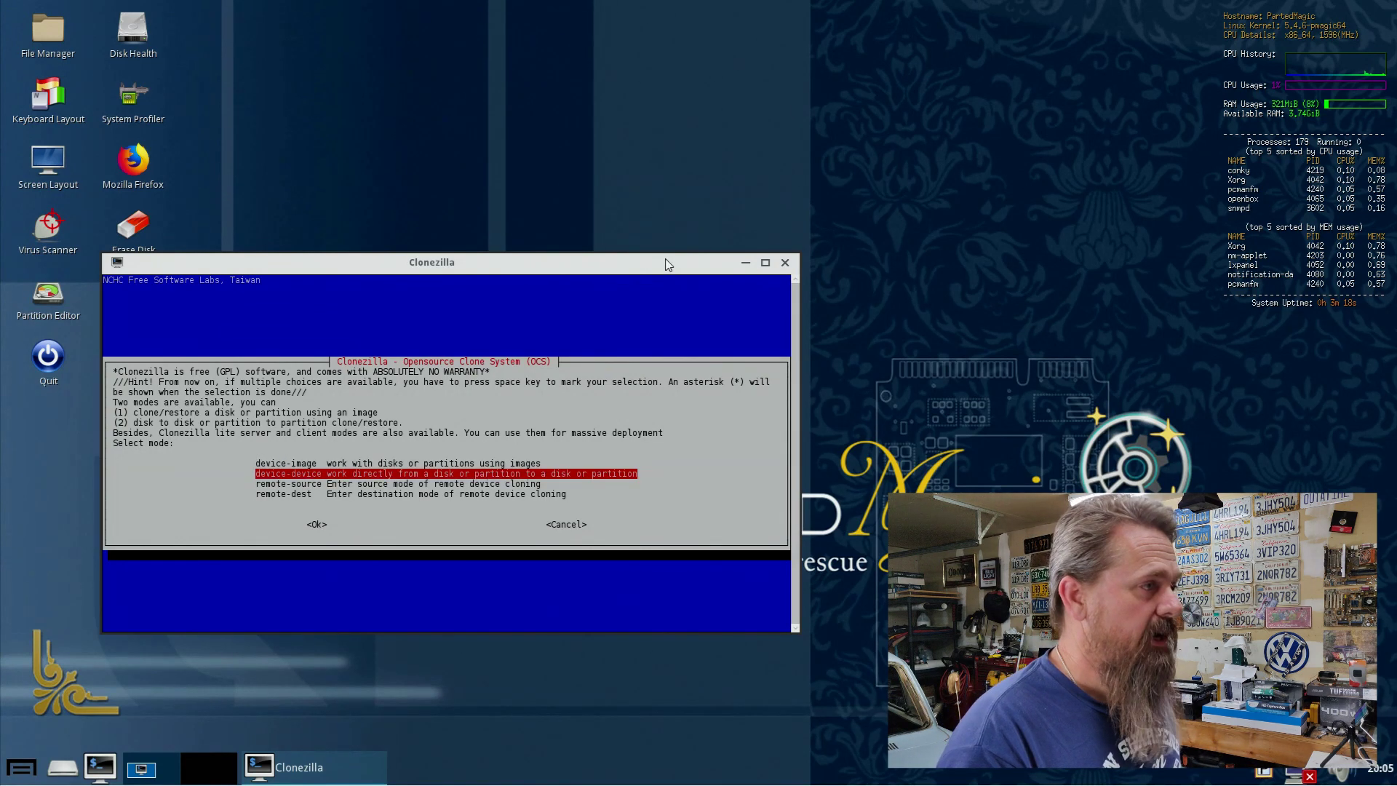
key("Return")
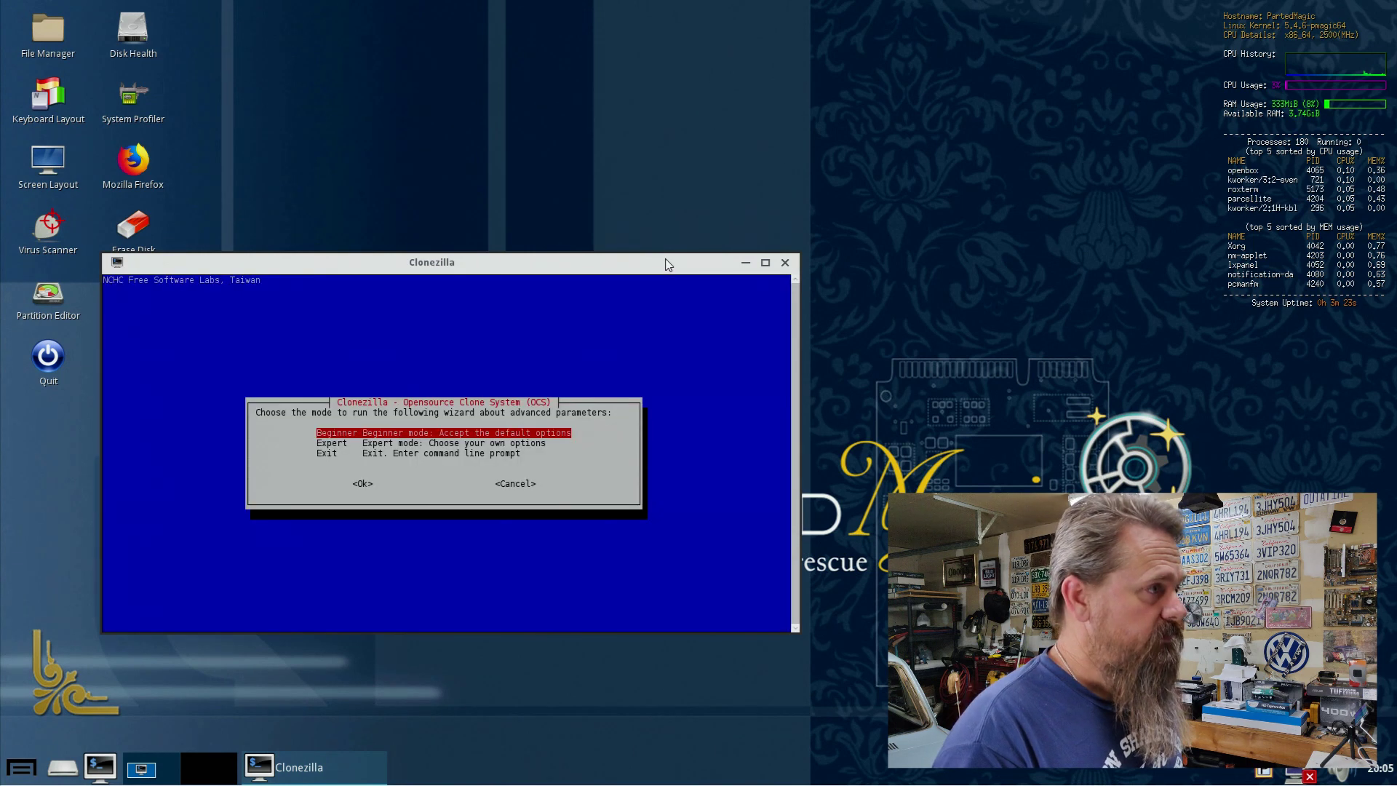
key("Down")
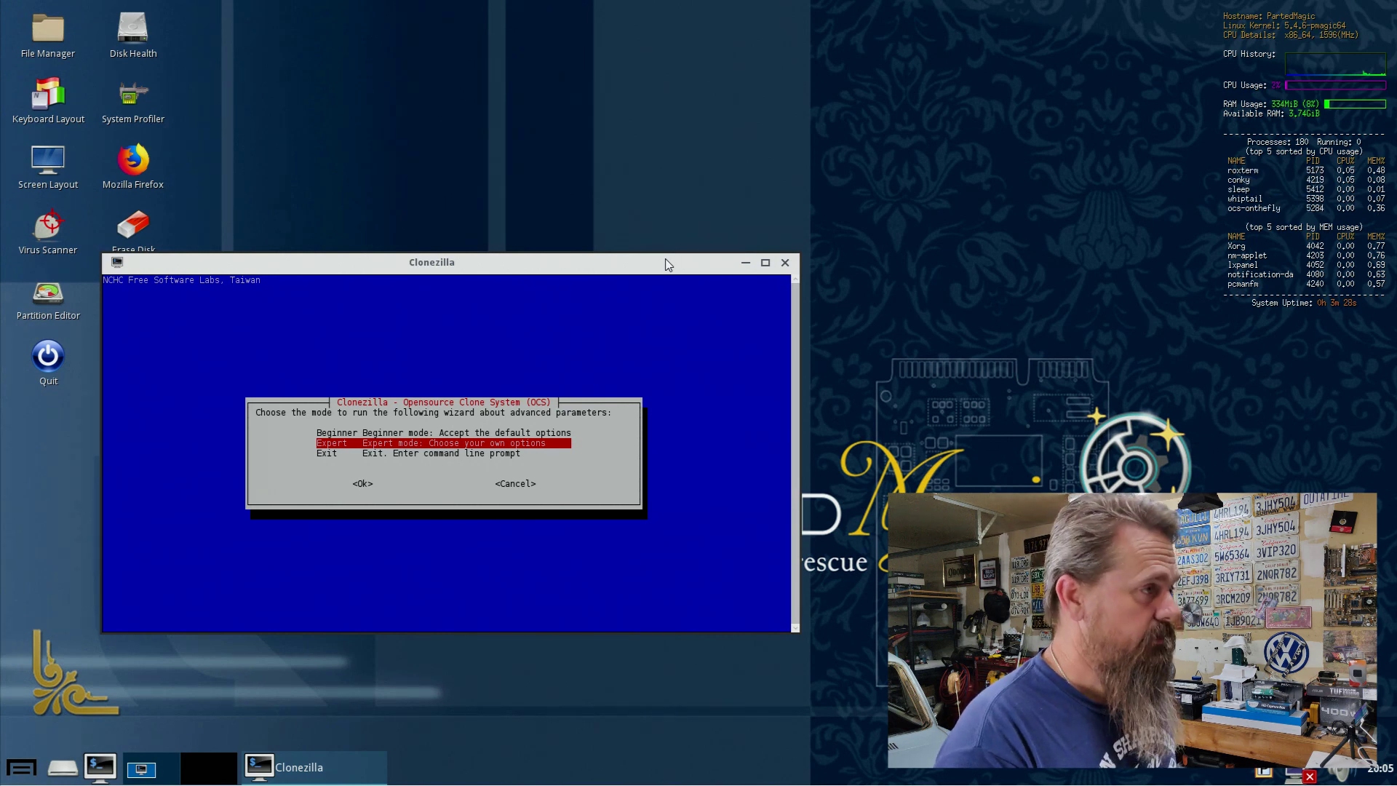
key("Return")
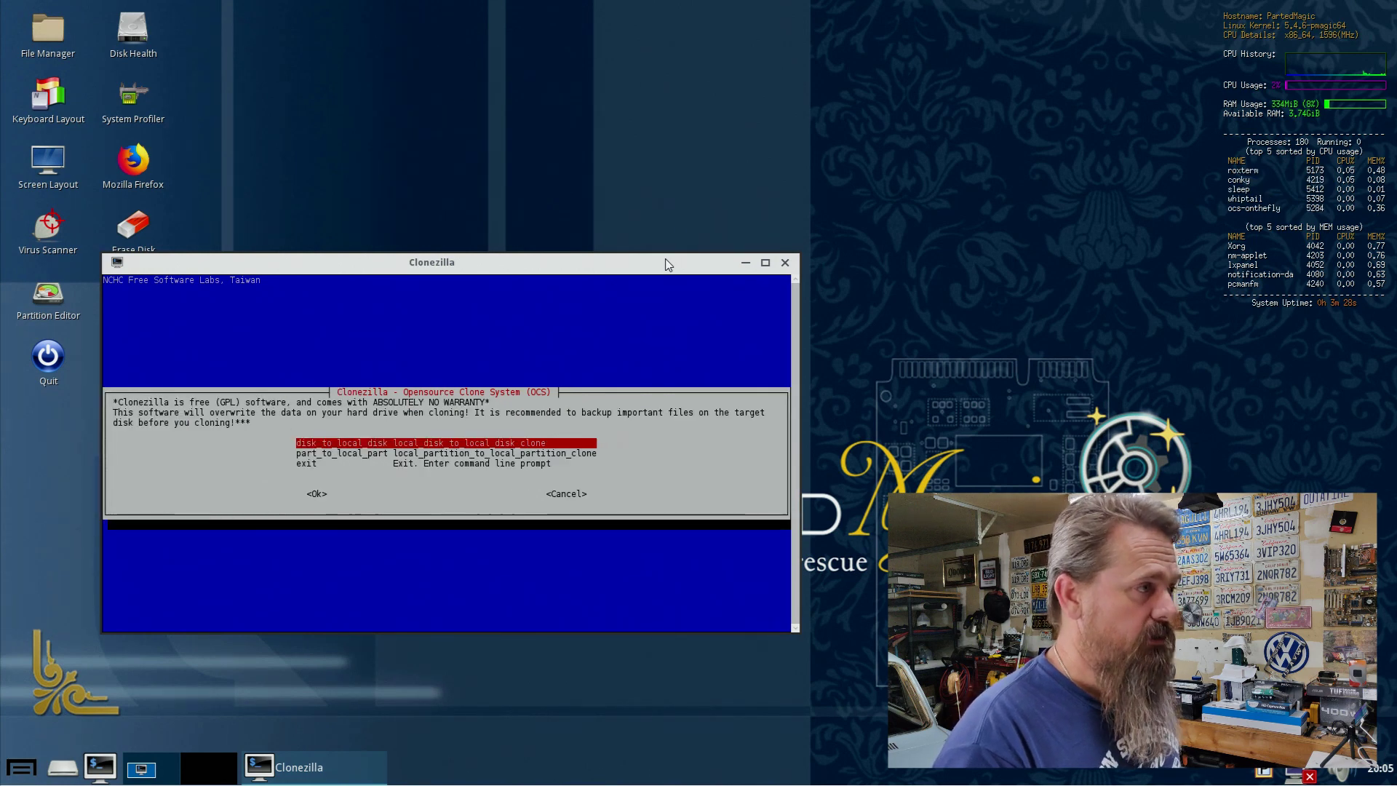
Step: Choose disk_to_local_disk and pick the 320GB Hitachi drive sdb as the source
key("Return")
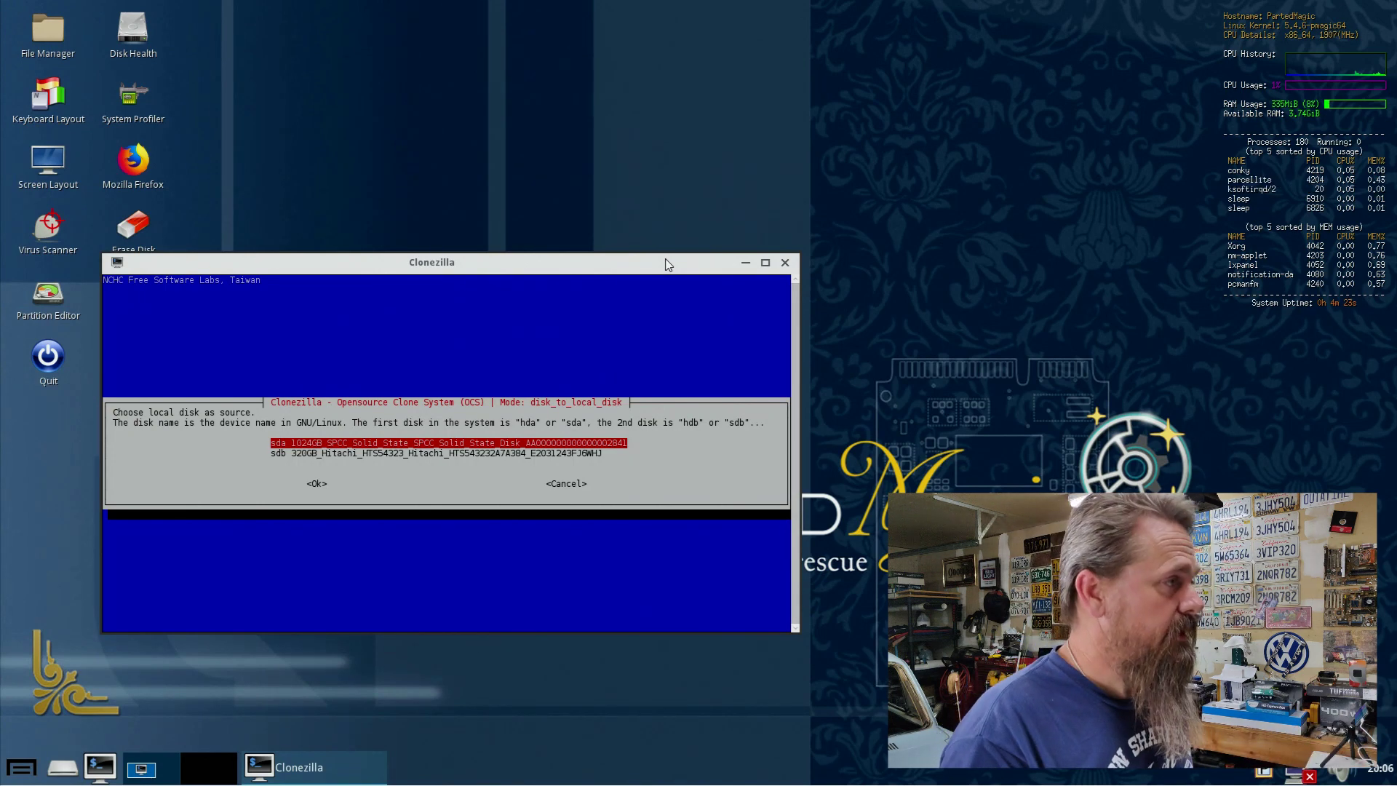
key("Down")
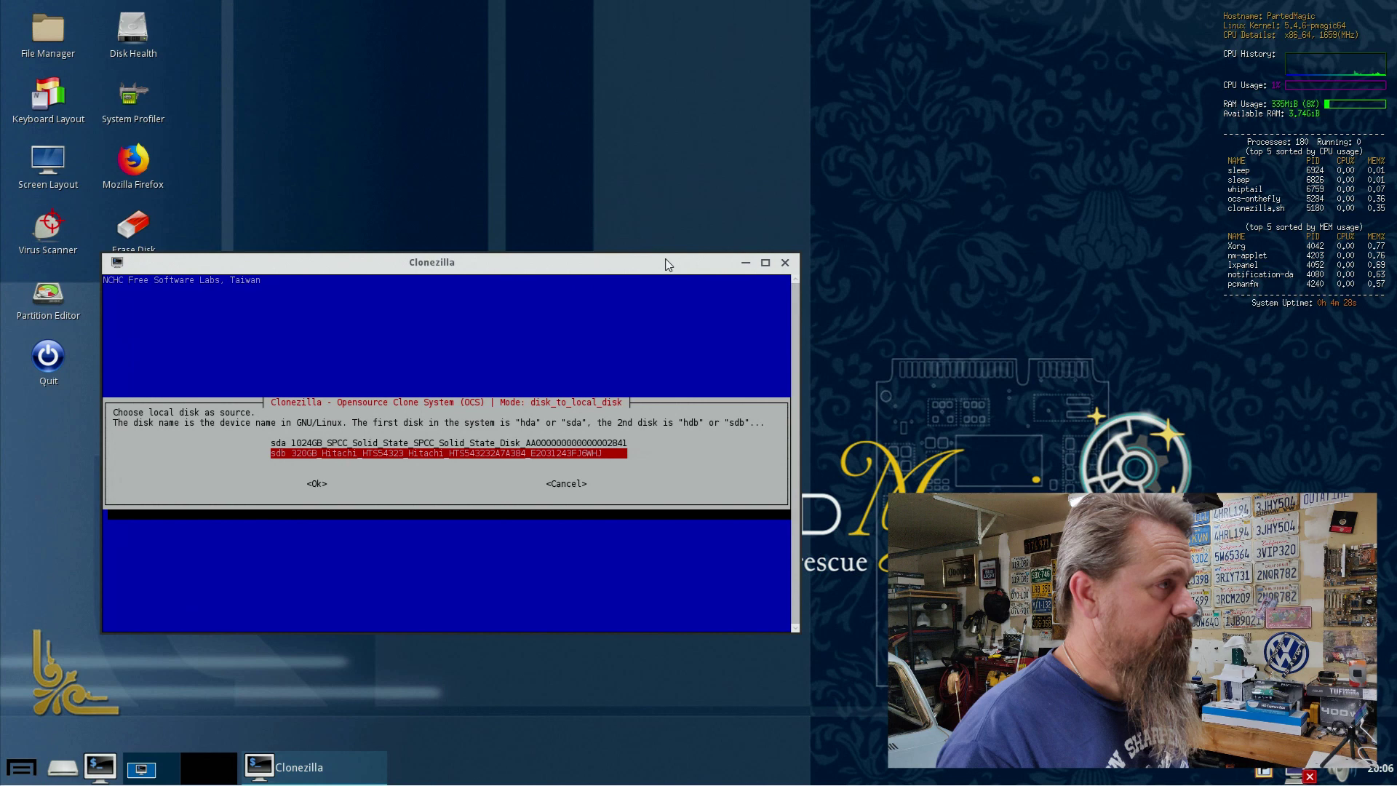
key("Return")
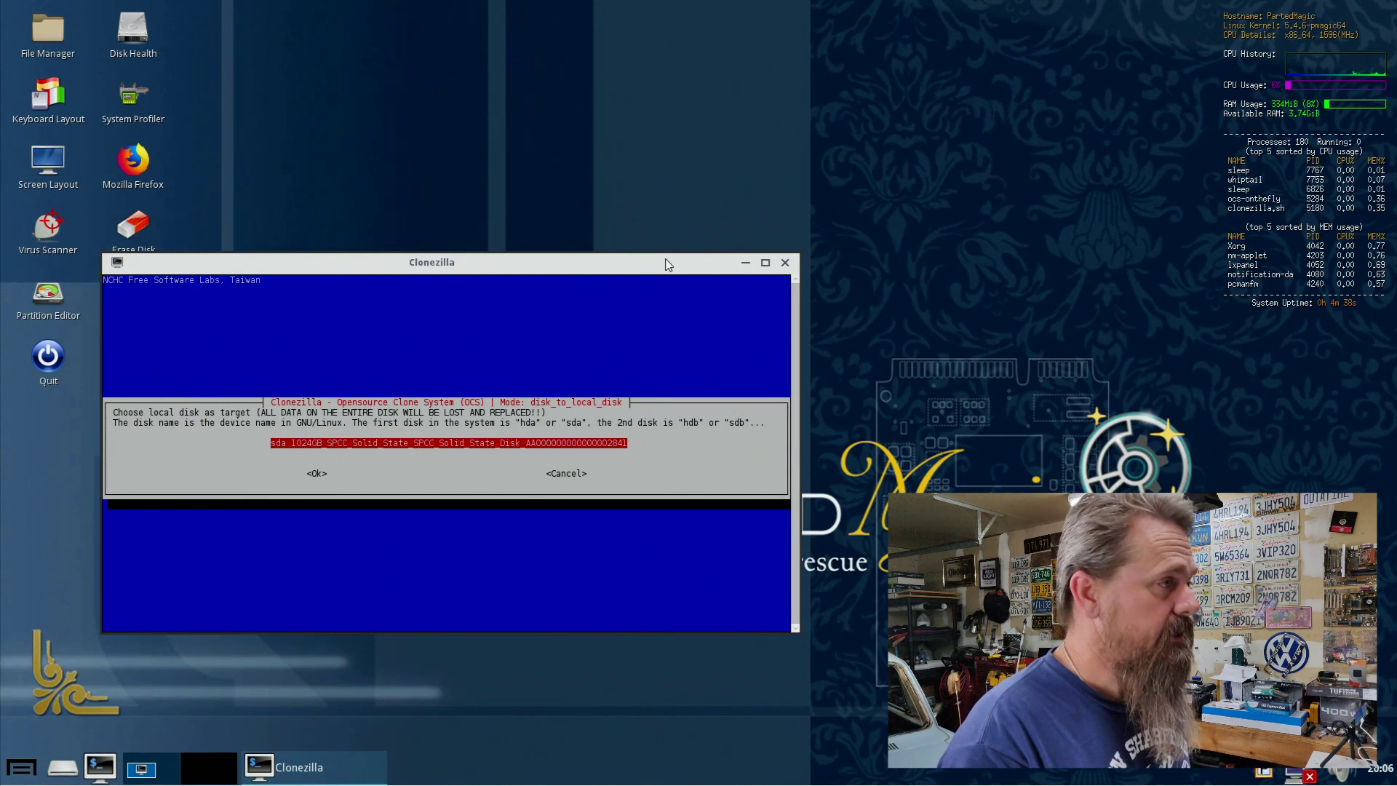
Step: Target the 1024GB SSD sda, enable -q1 sector-by-sector copy, skip fsck, and reuse the source partition table
key("Return")
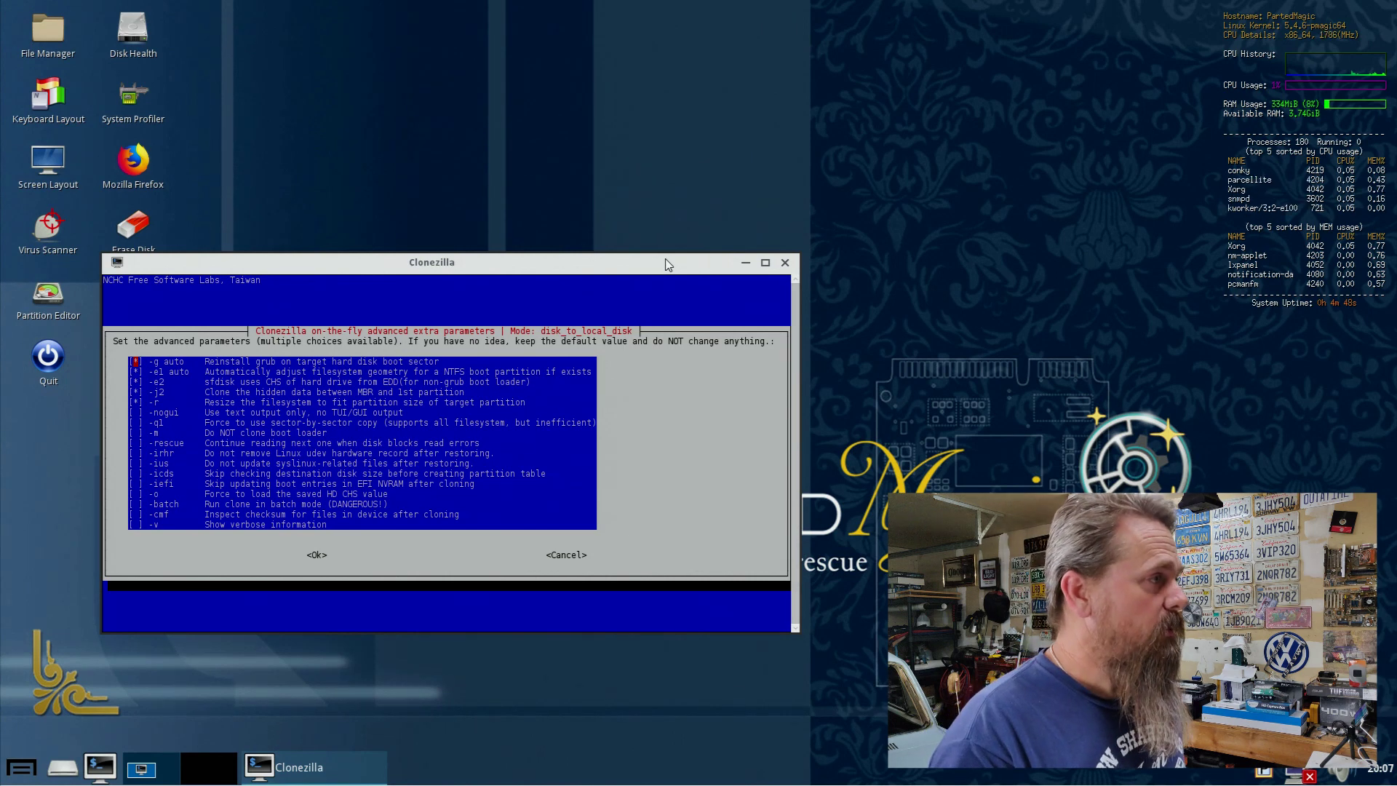
key("Down")
key("Down")
key("Down")
key("Down")
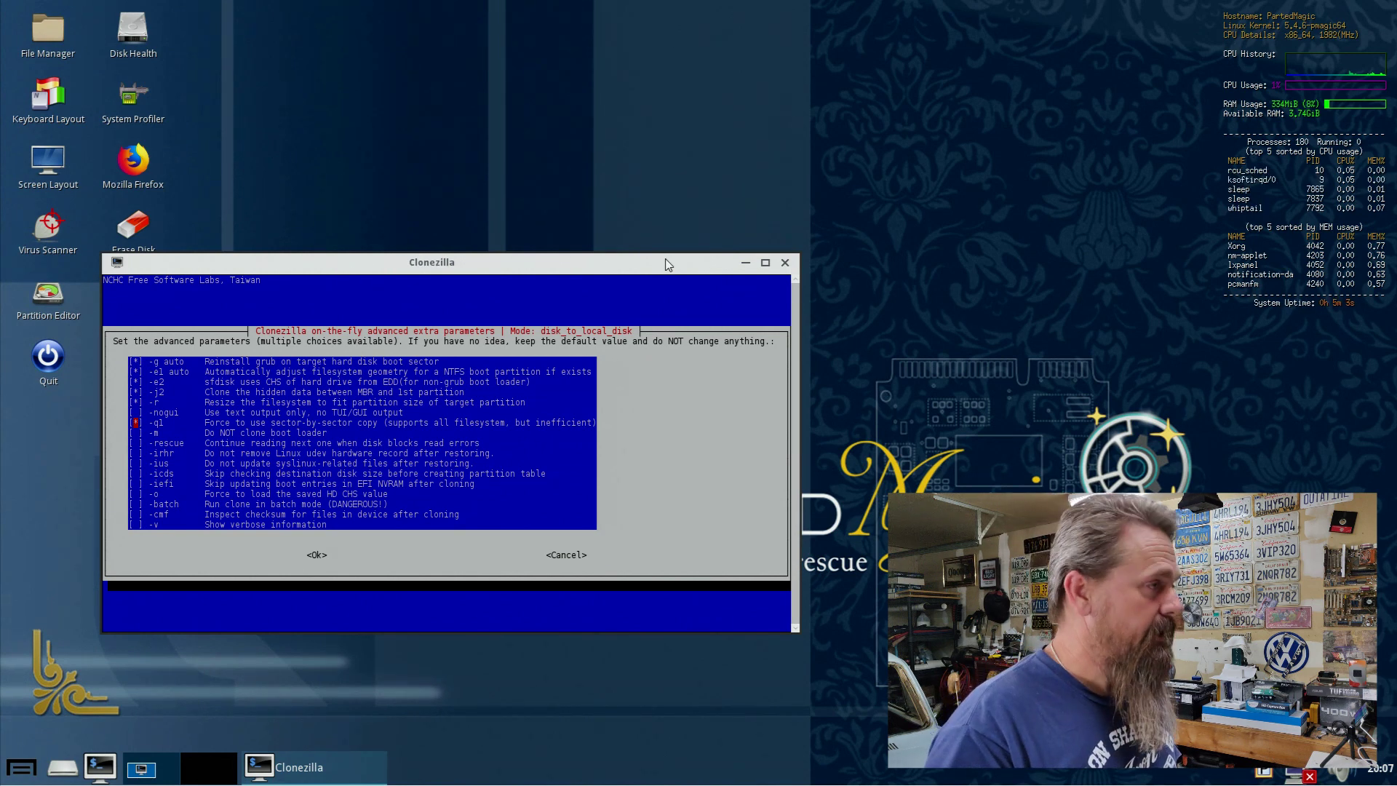
key("Tab")
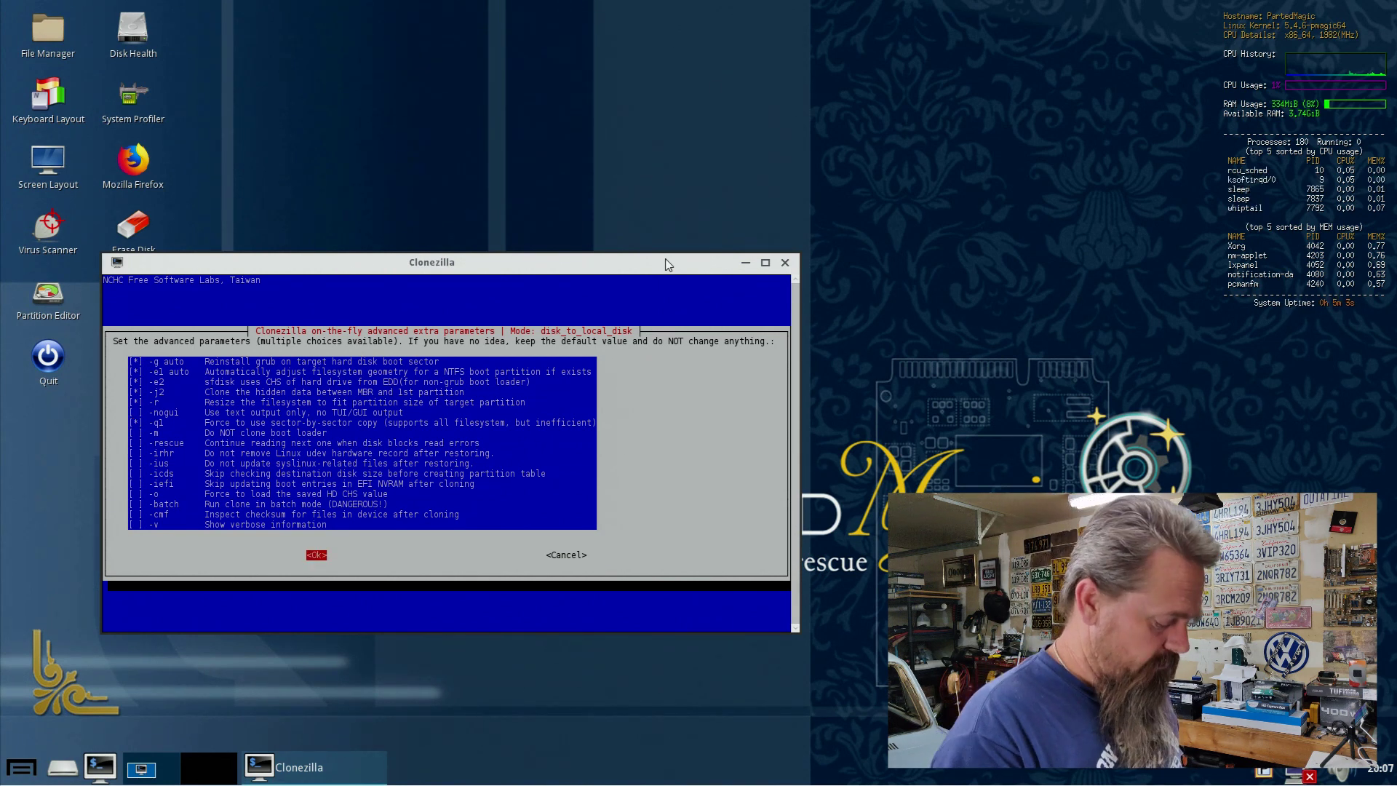
key("Return")
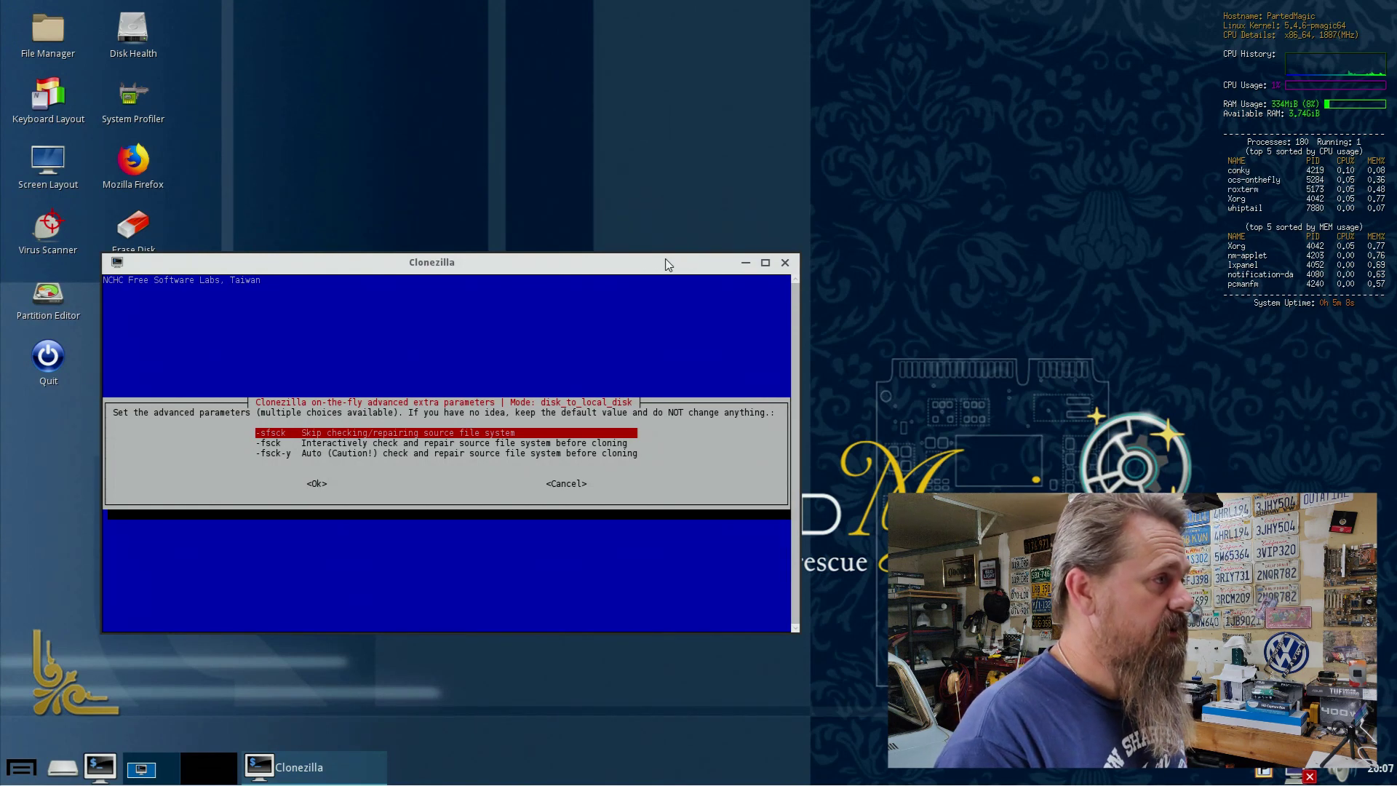
key("Return")
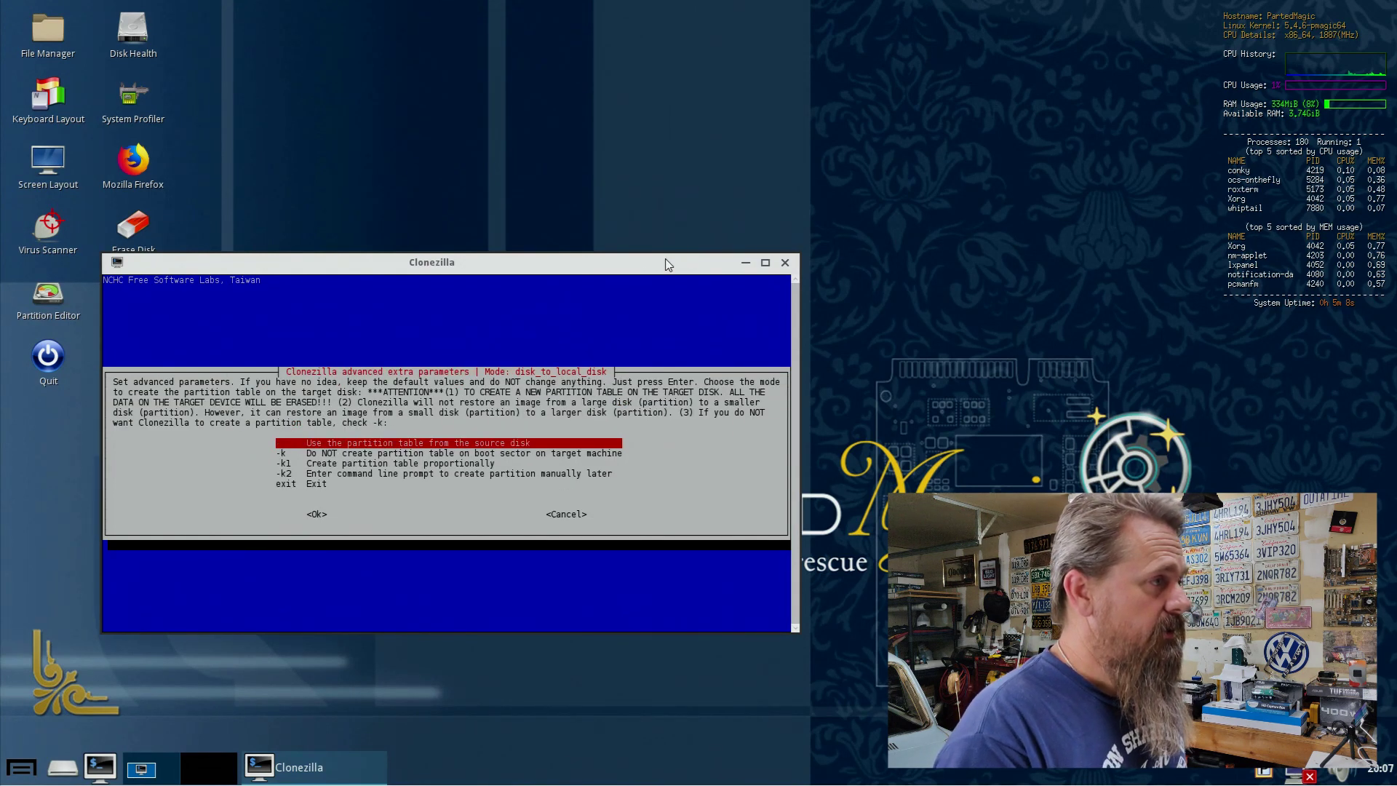
key("Return")
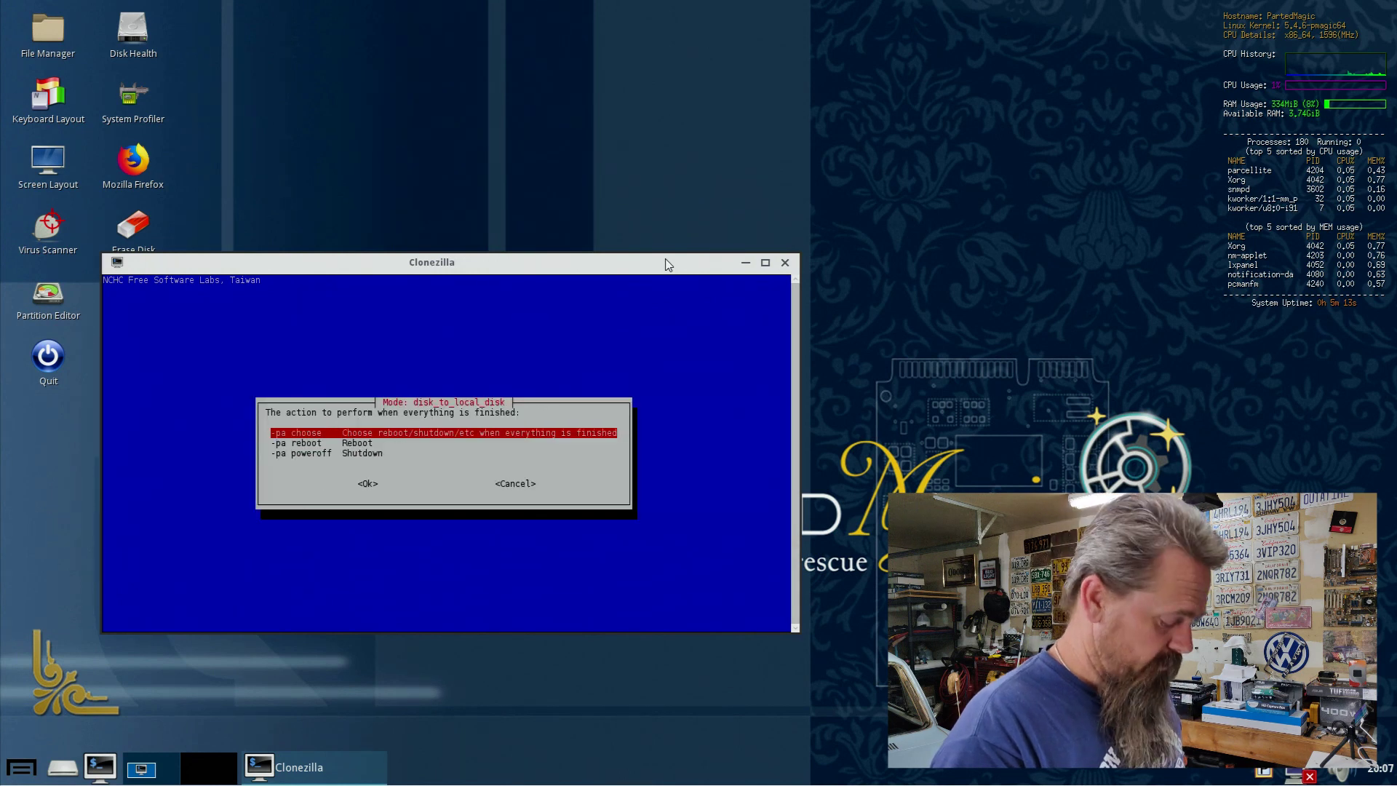
Step: Accept the default post-clone action and answer y to both sda overwrite warnings
key("Return")
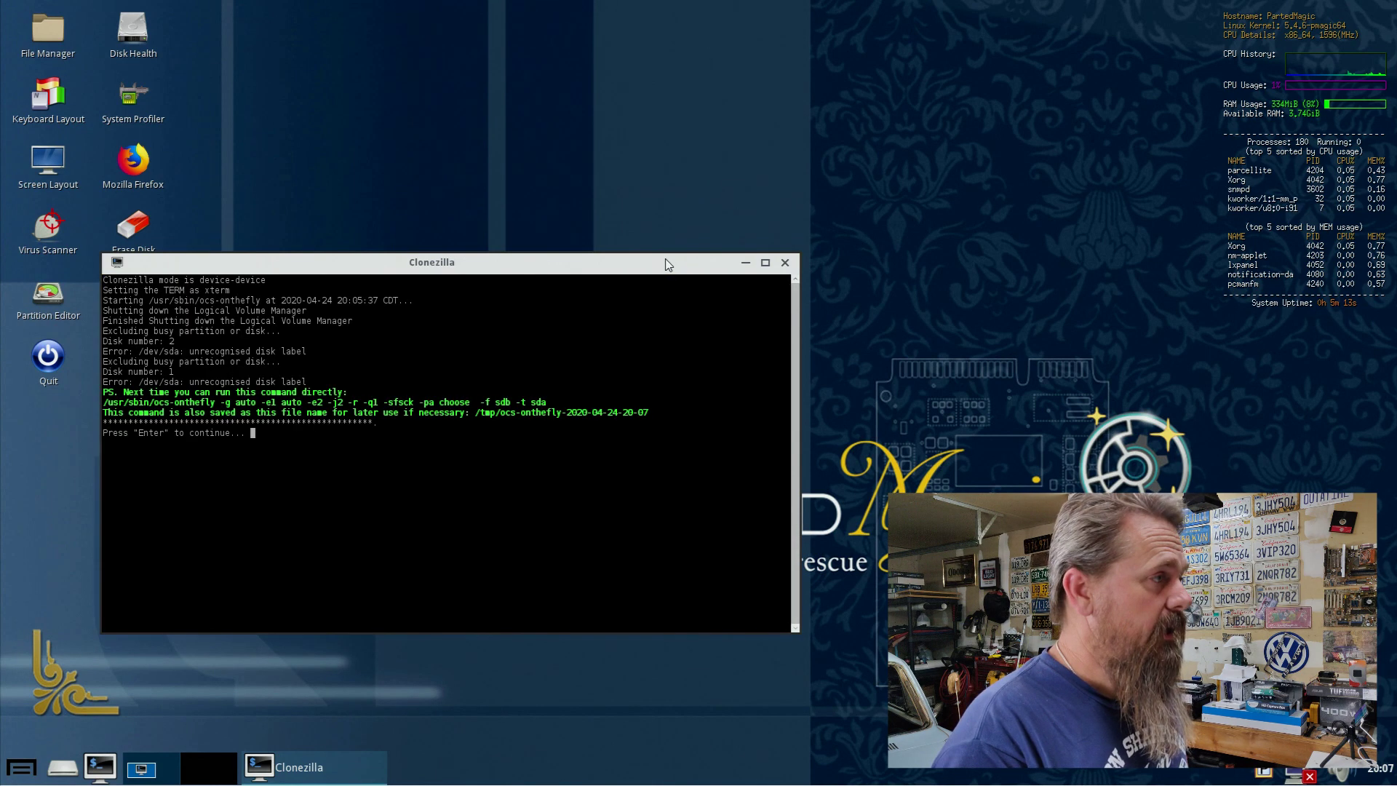
key("Return")
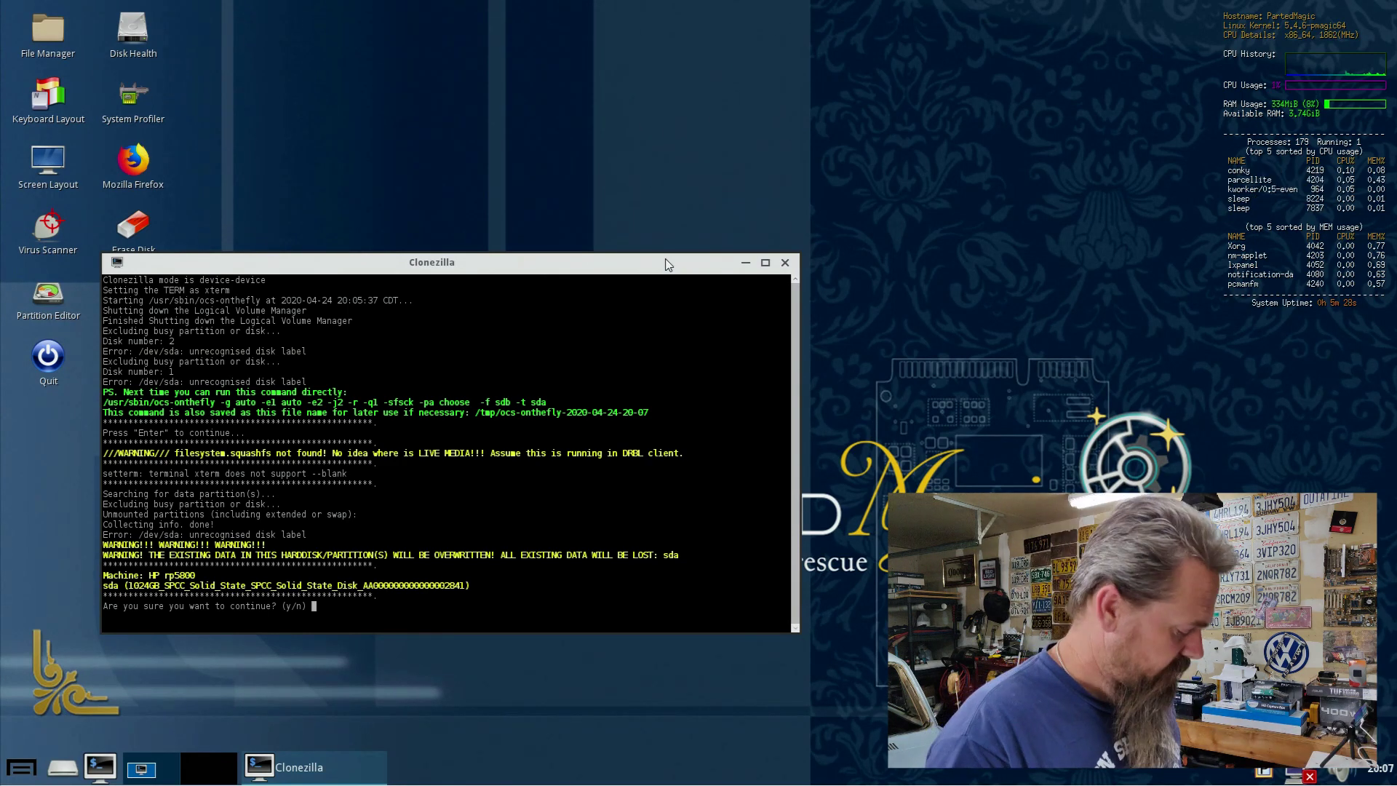
type("y")
key("Return")
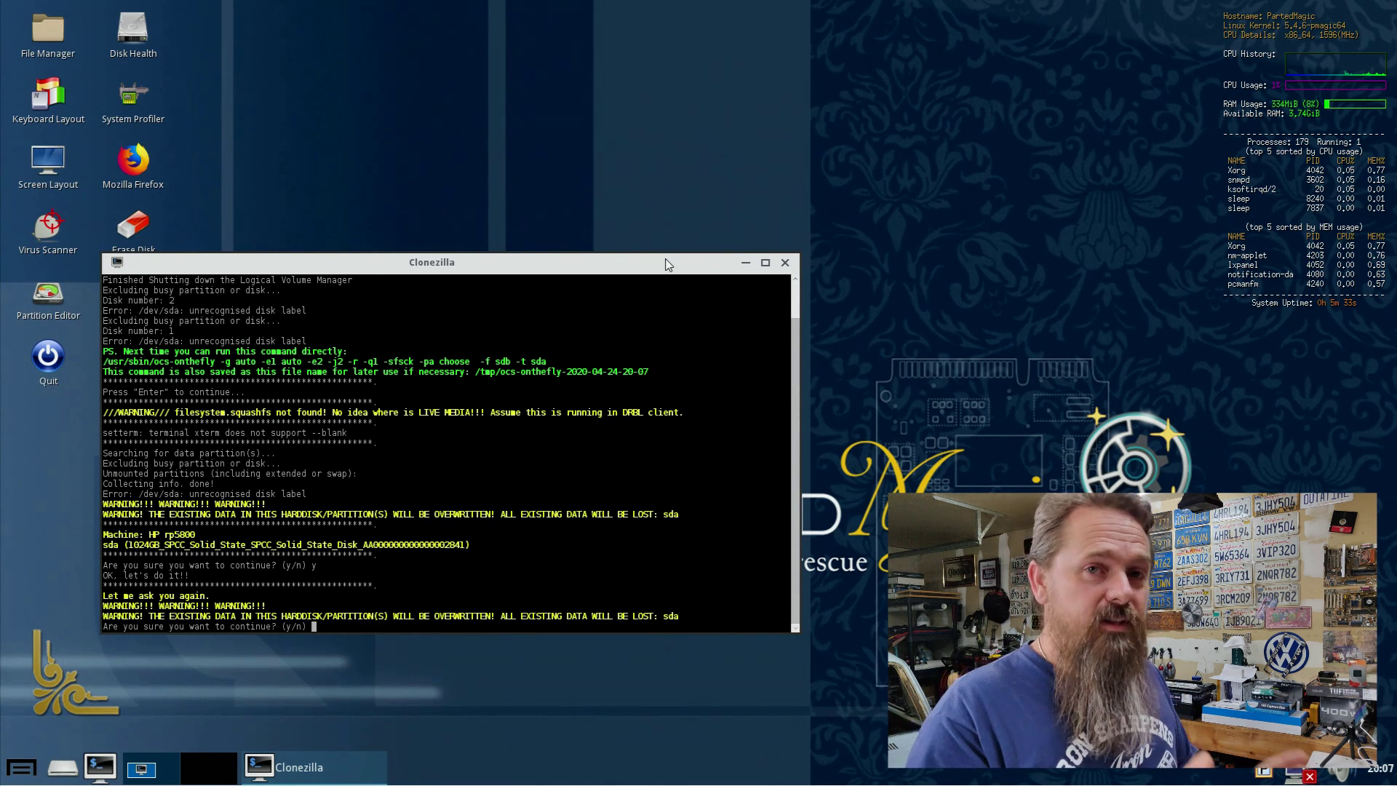
type("y")
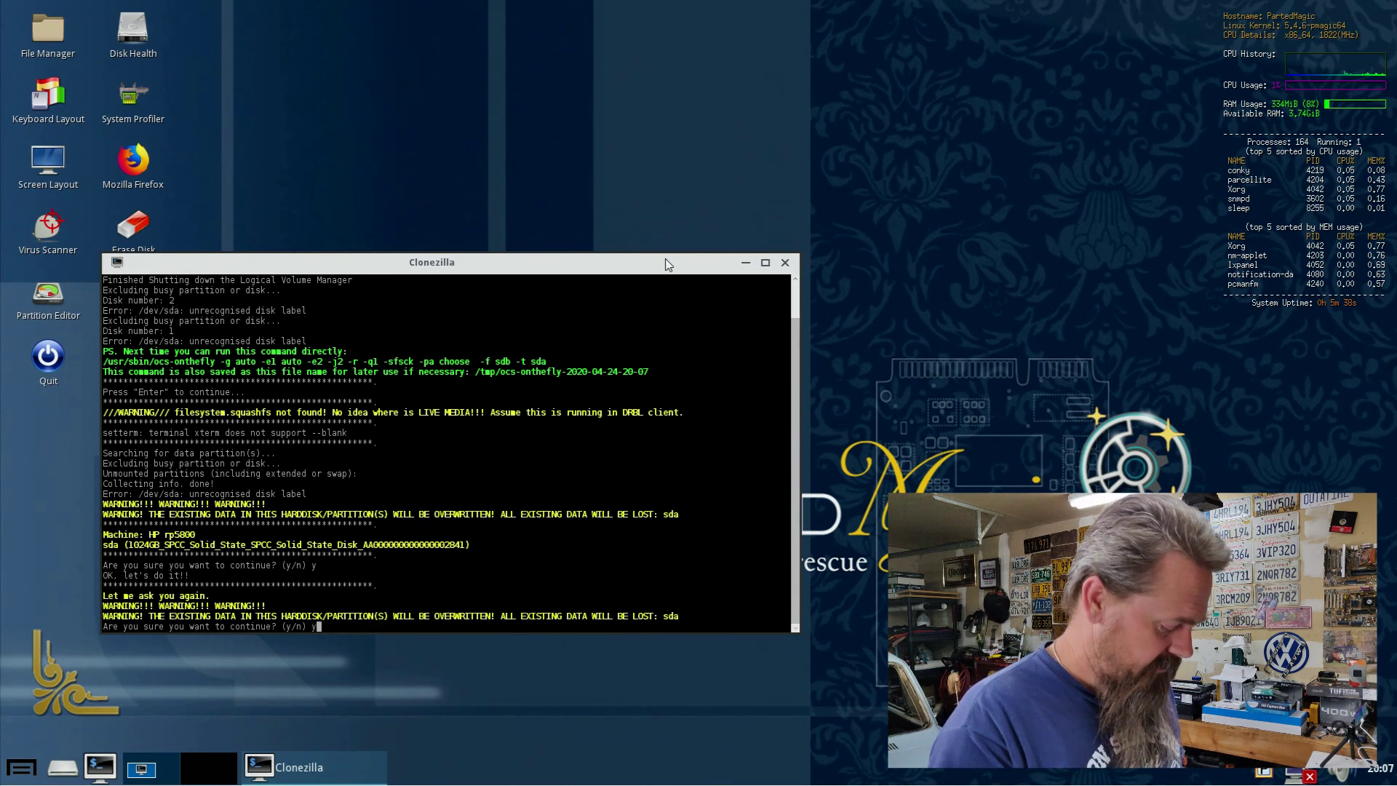
key("Return")
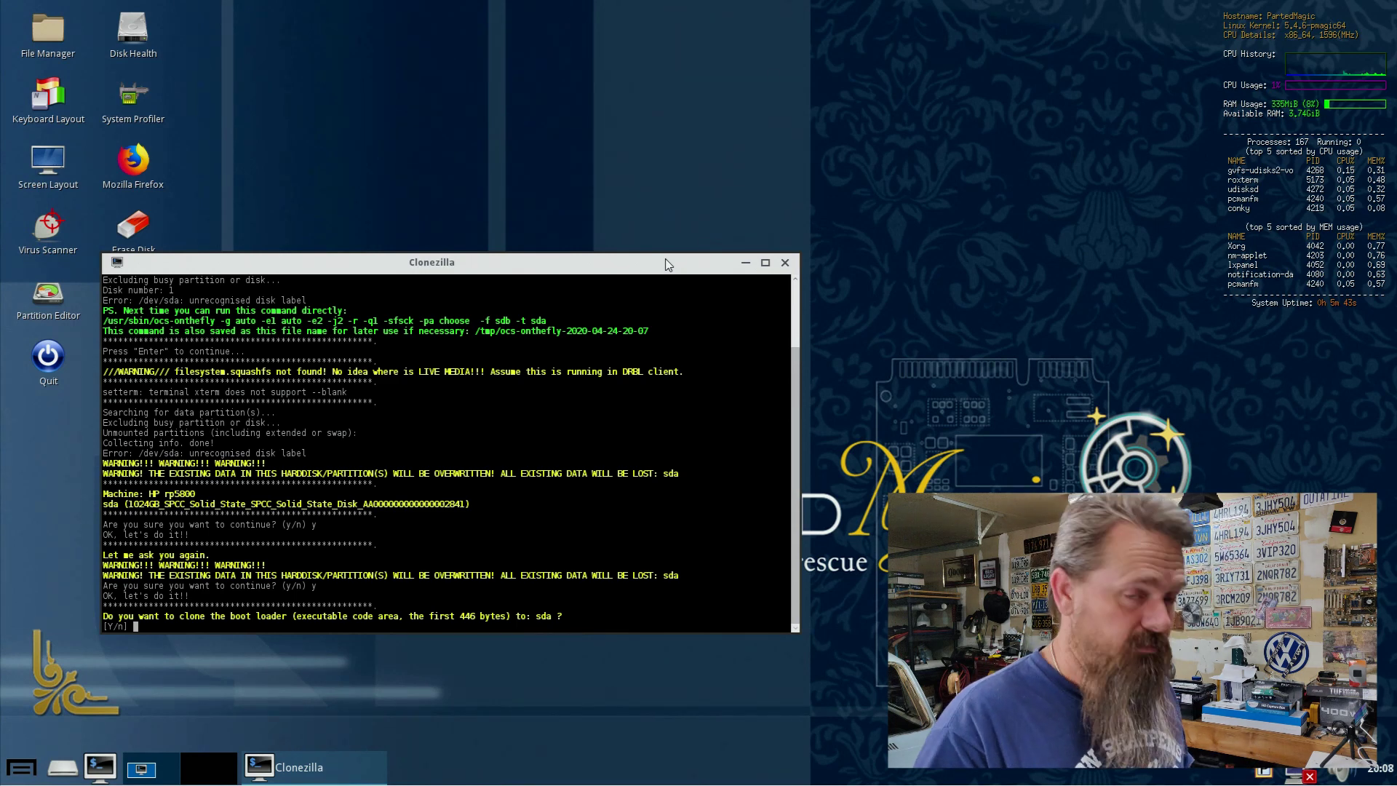
Step: Answer y to clone the boot loader to sda and let the sdb-to-sda copy finish
type("y")
key("Return")
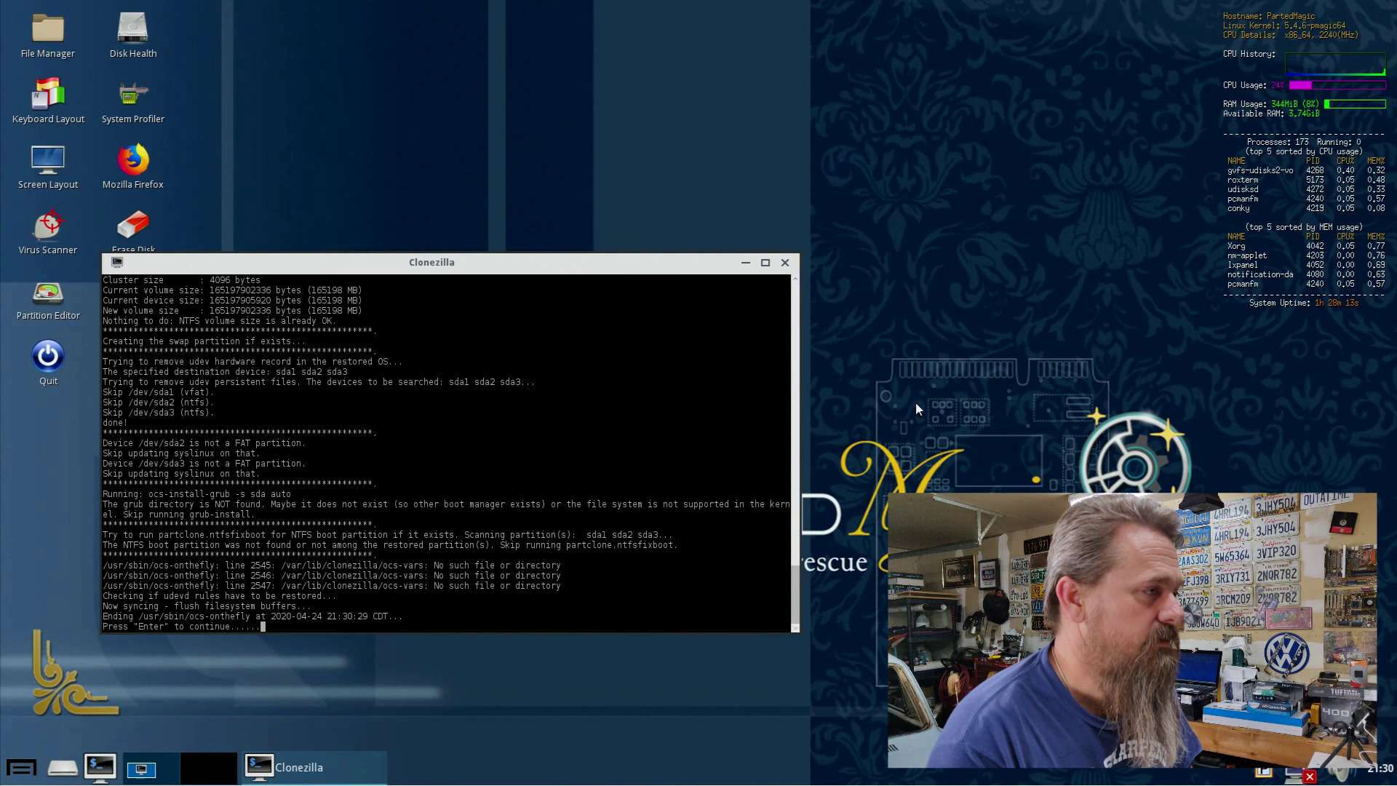
Step: Dismiss the finished cloning log and close the Clonezilla window
key("Return")
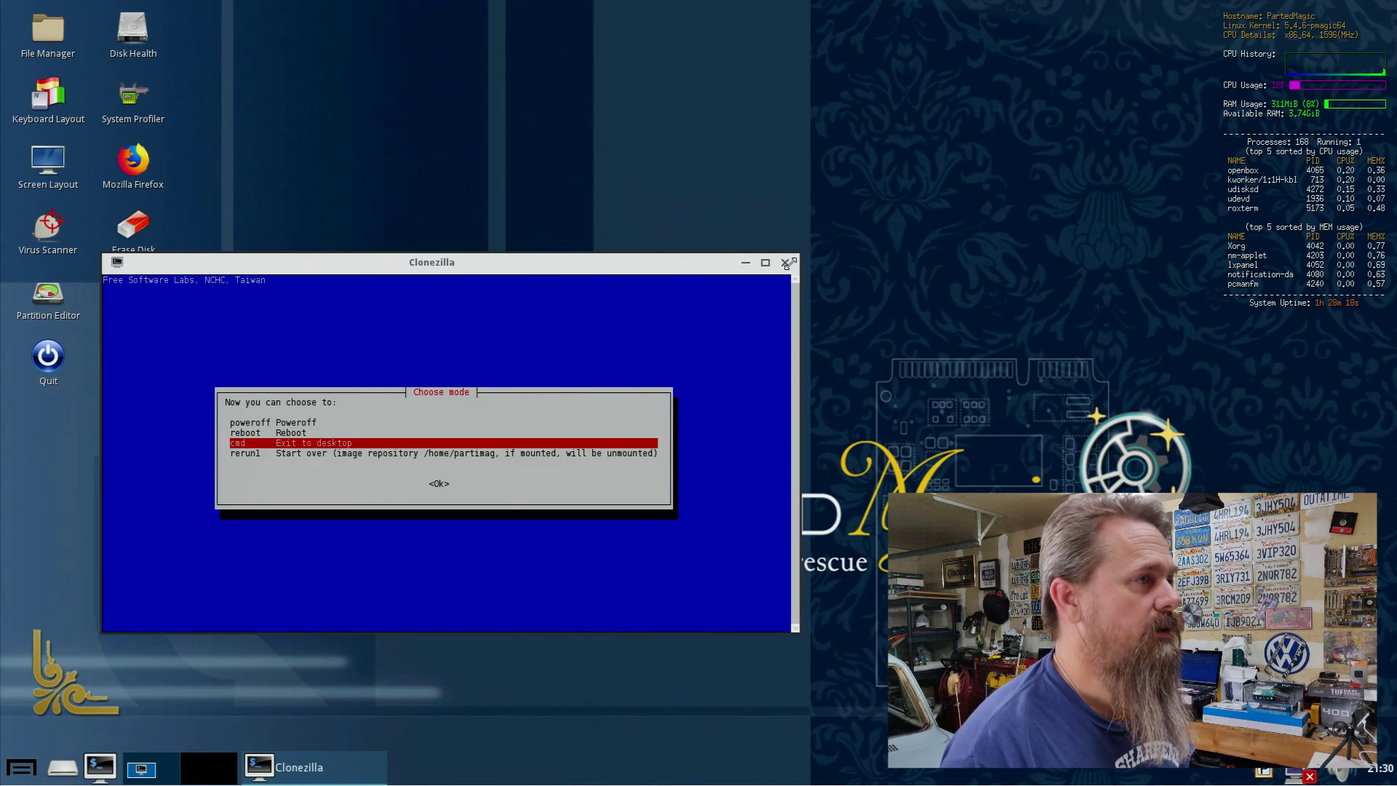
left_click(785, 263)
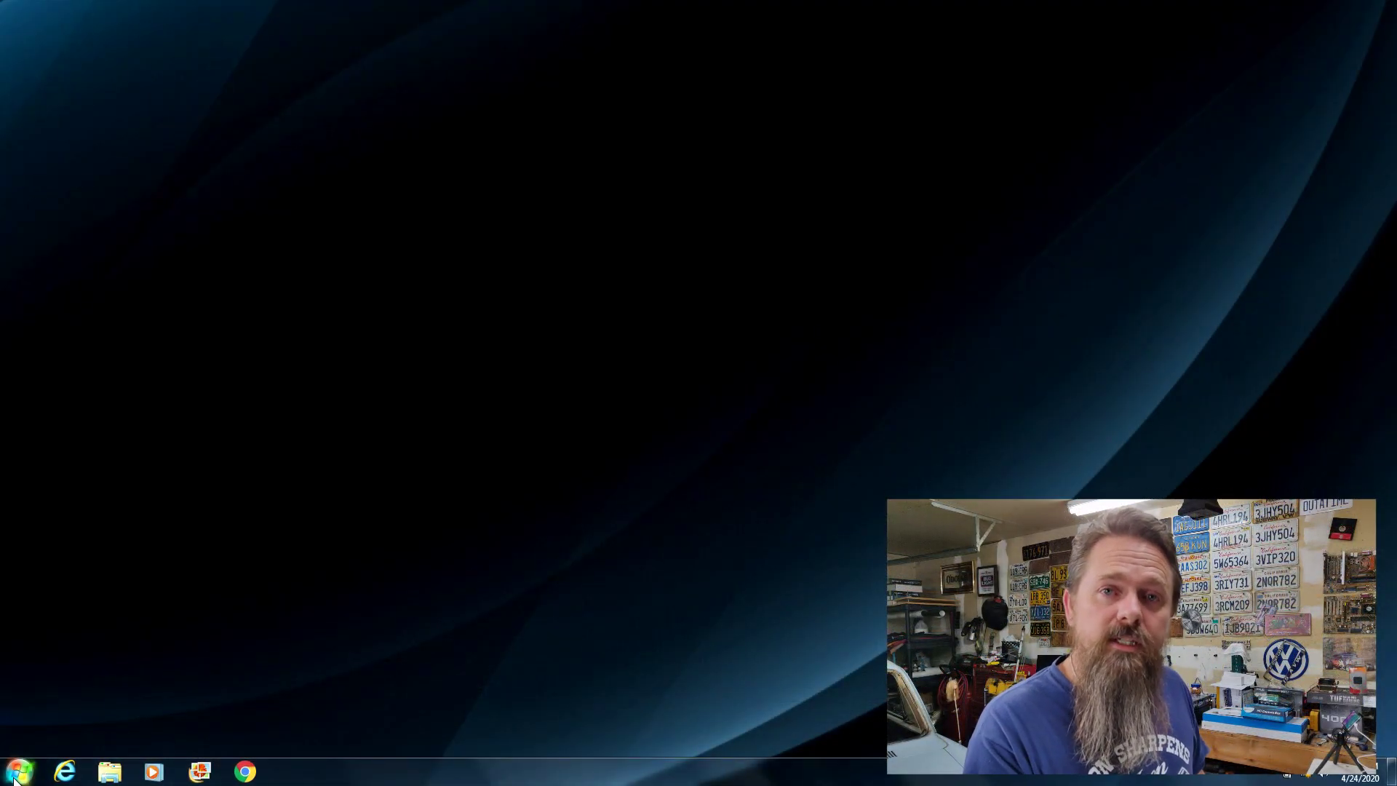
Step: Open Computer from the Start menu to view the drives
left_click(16, 773)
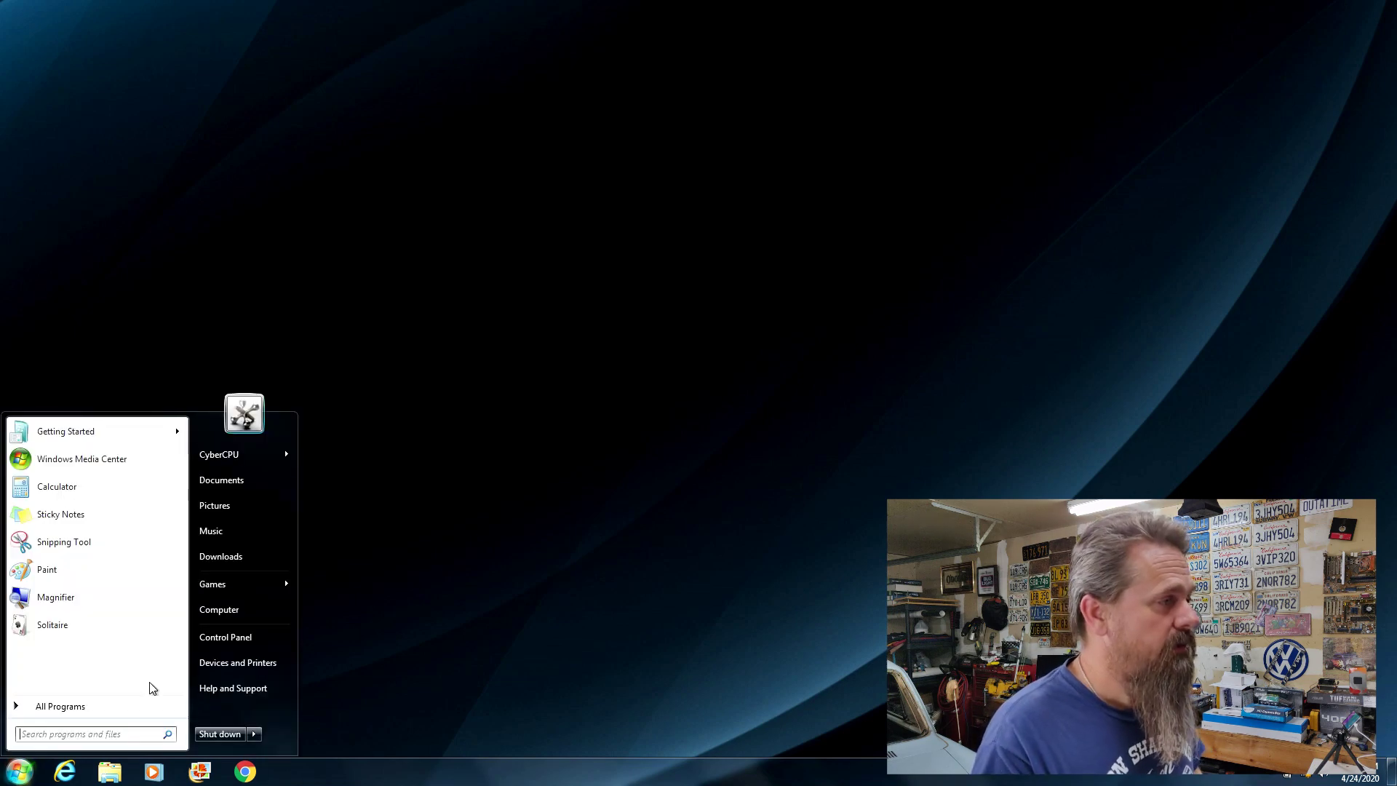
left_click(244, 615)
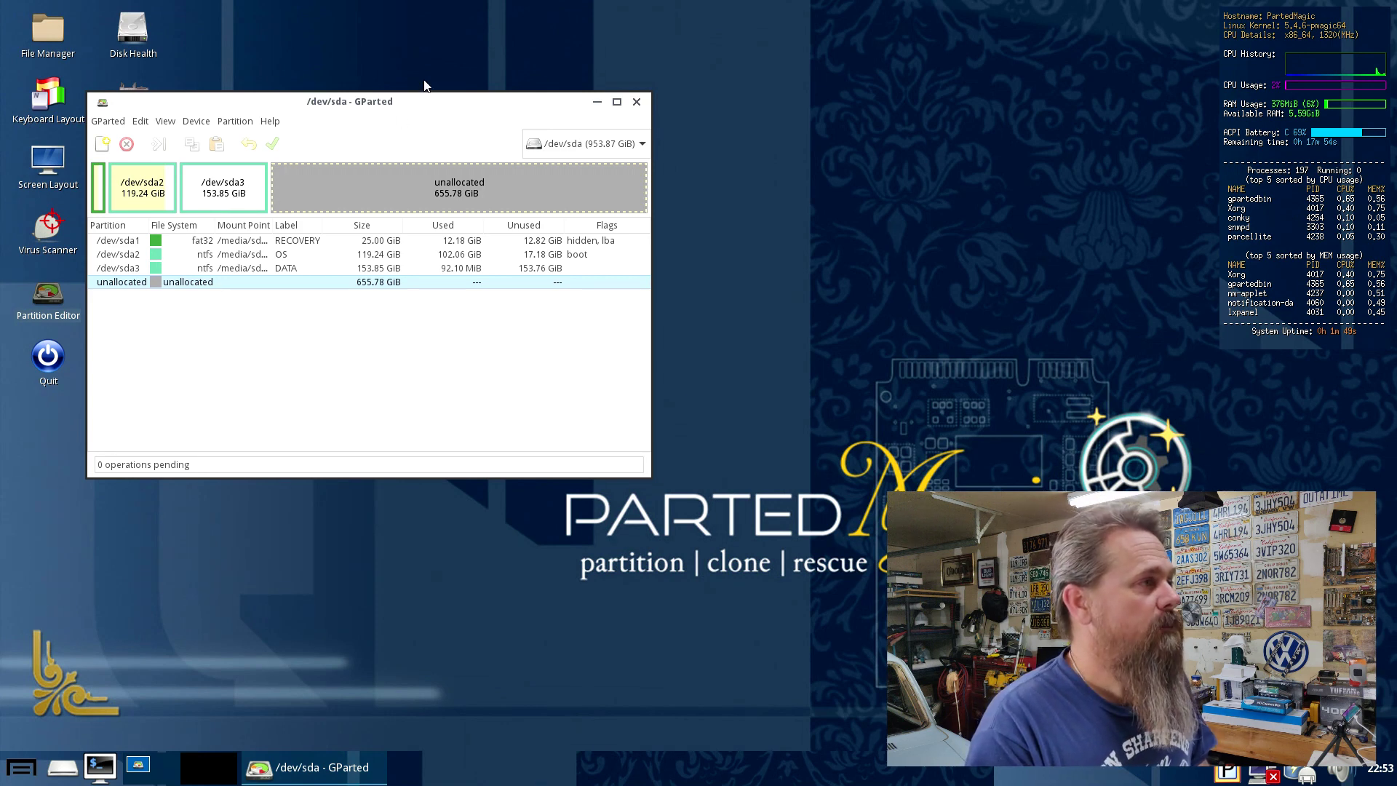
left_click_drag(412, 104, 550, 124)
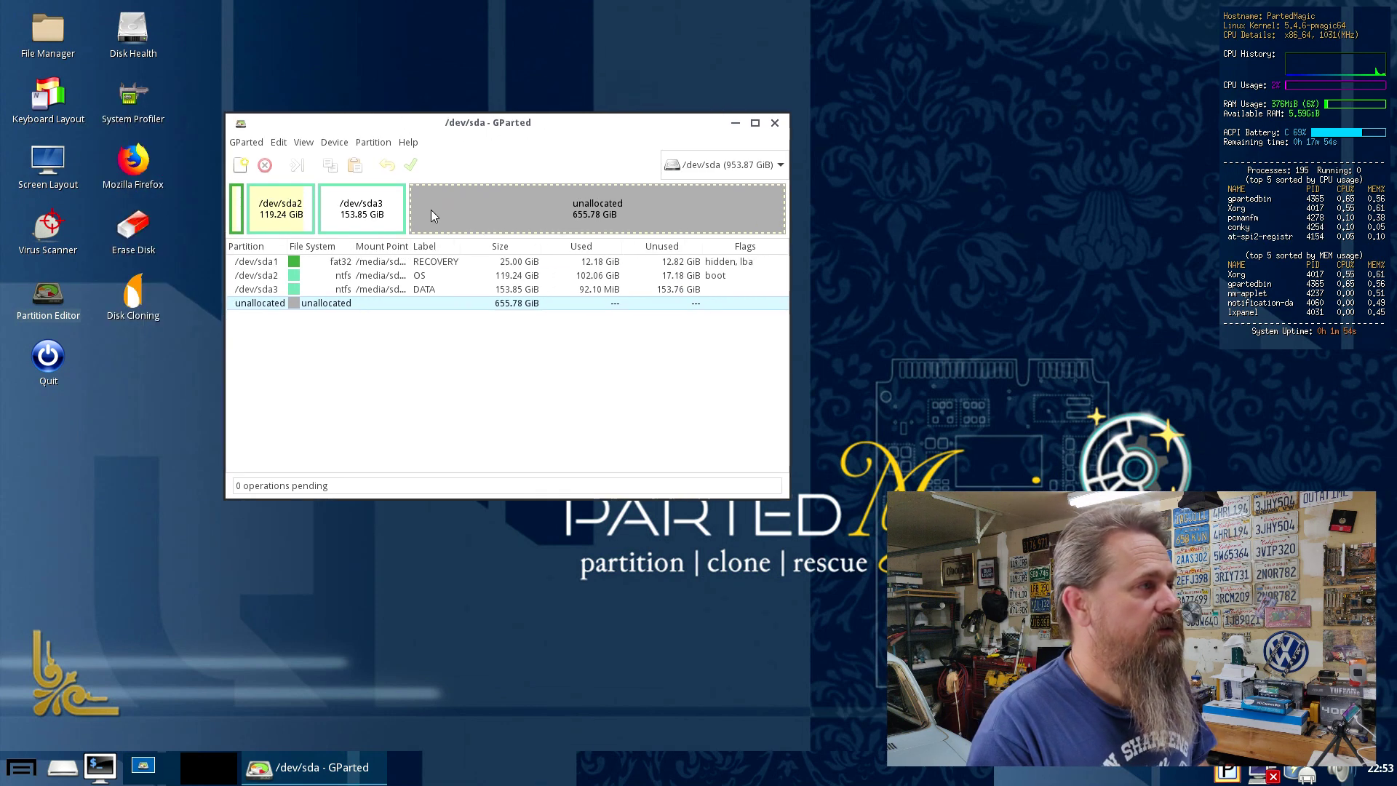
left_click(365, 213)
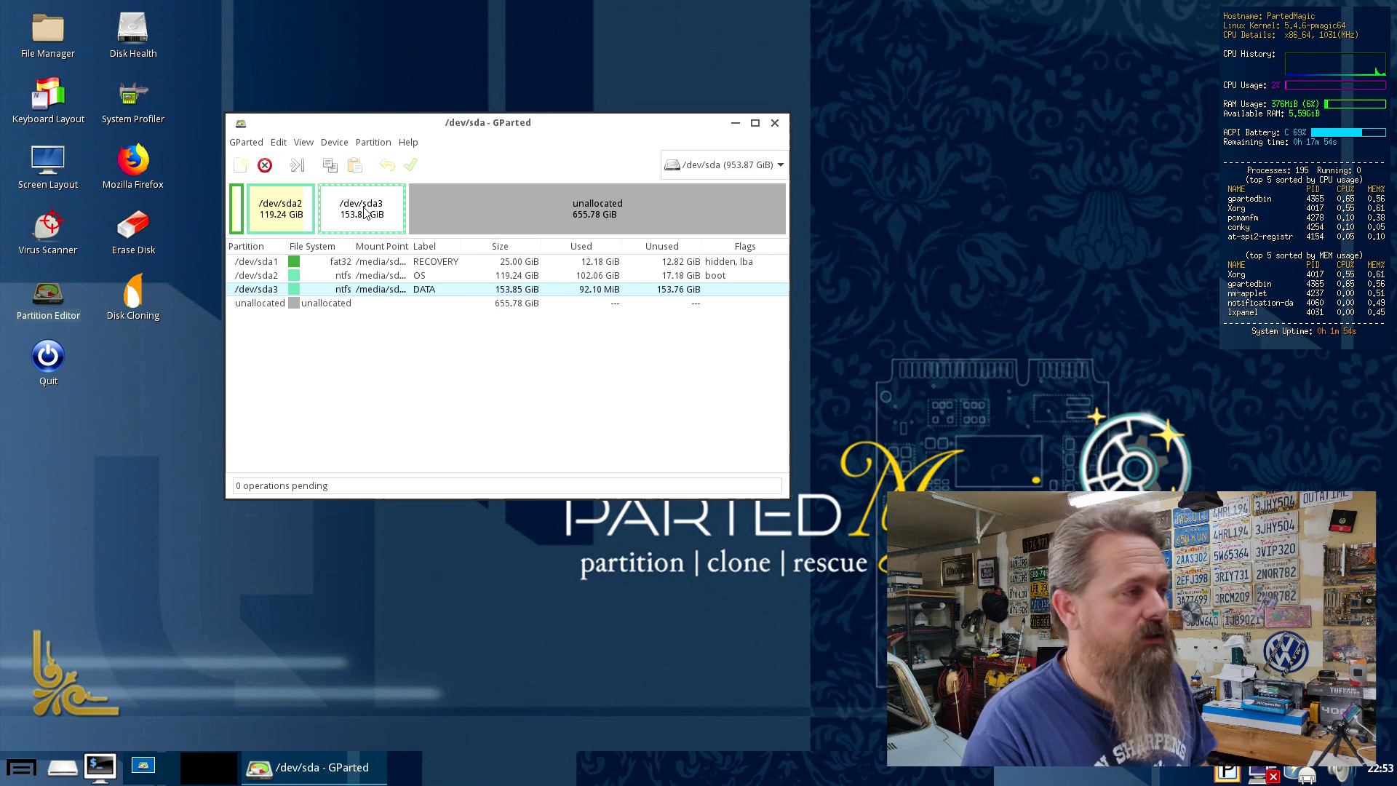
left_click(282, 215)
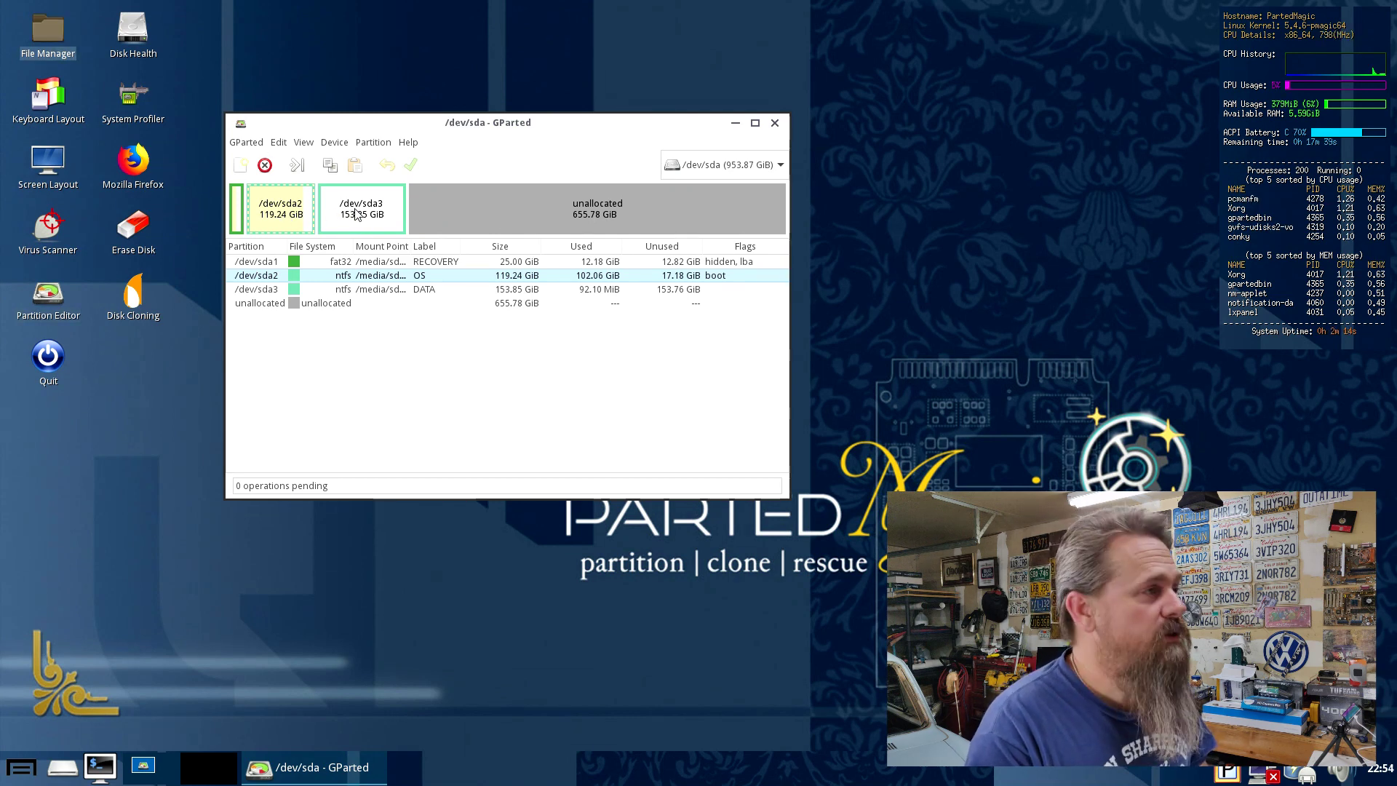
left_click(357, 214)
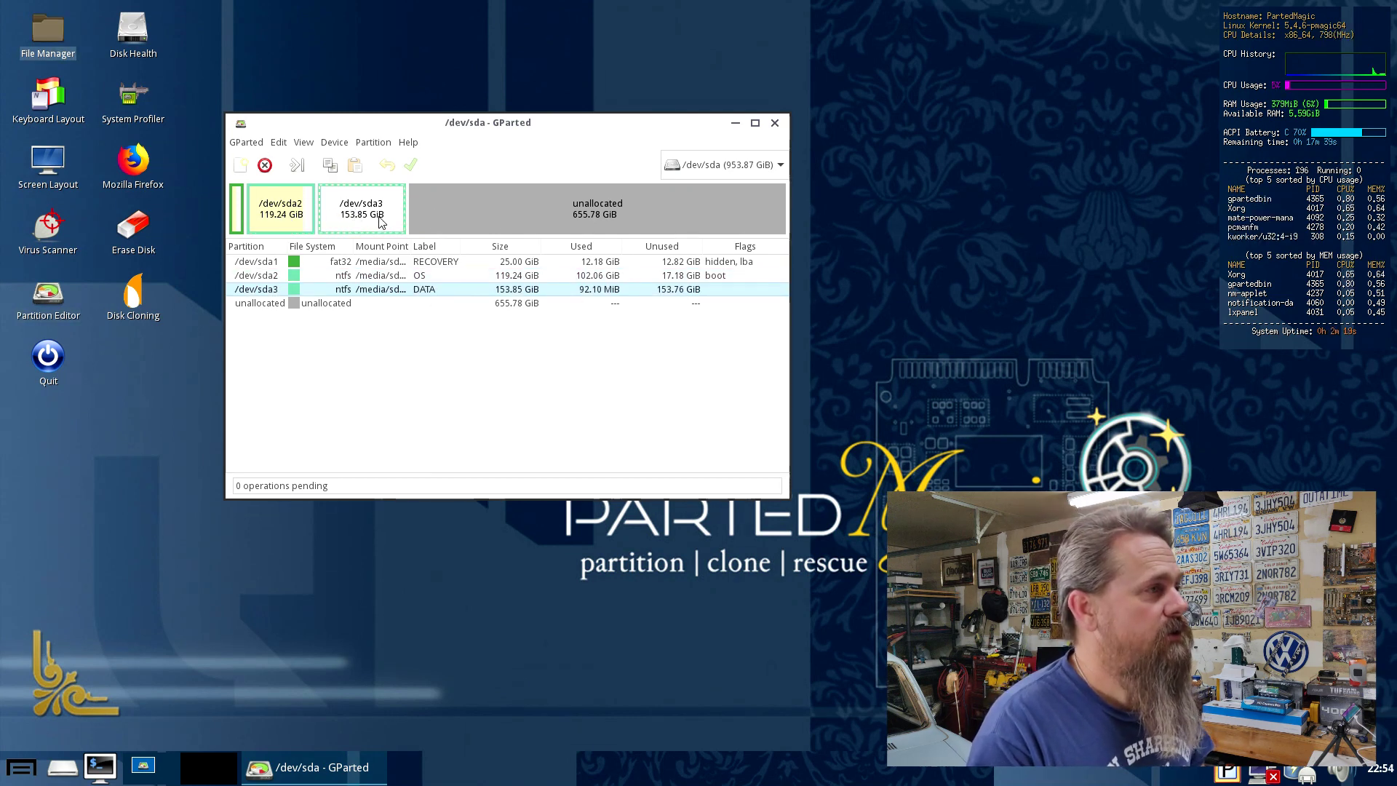
Step: Delete DATA partition sda3, then resize OS sda2 from 119.24 GiB to fill the disk at 928.87 GiB
right_click(377, 218)
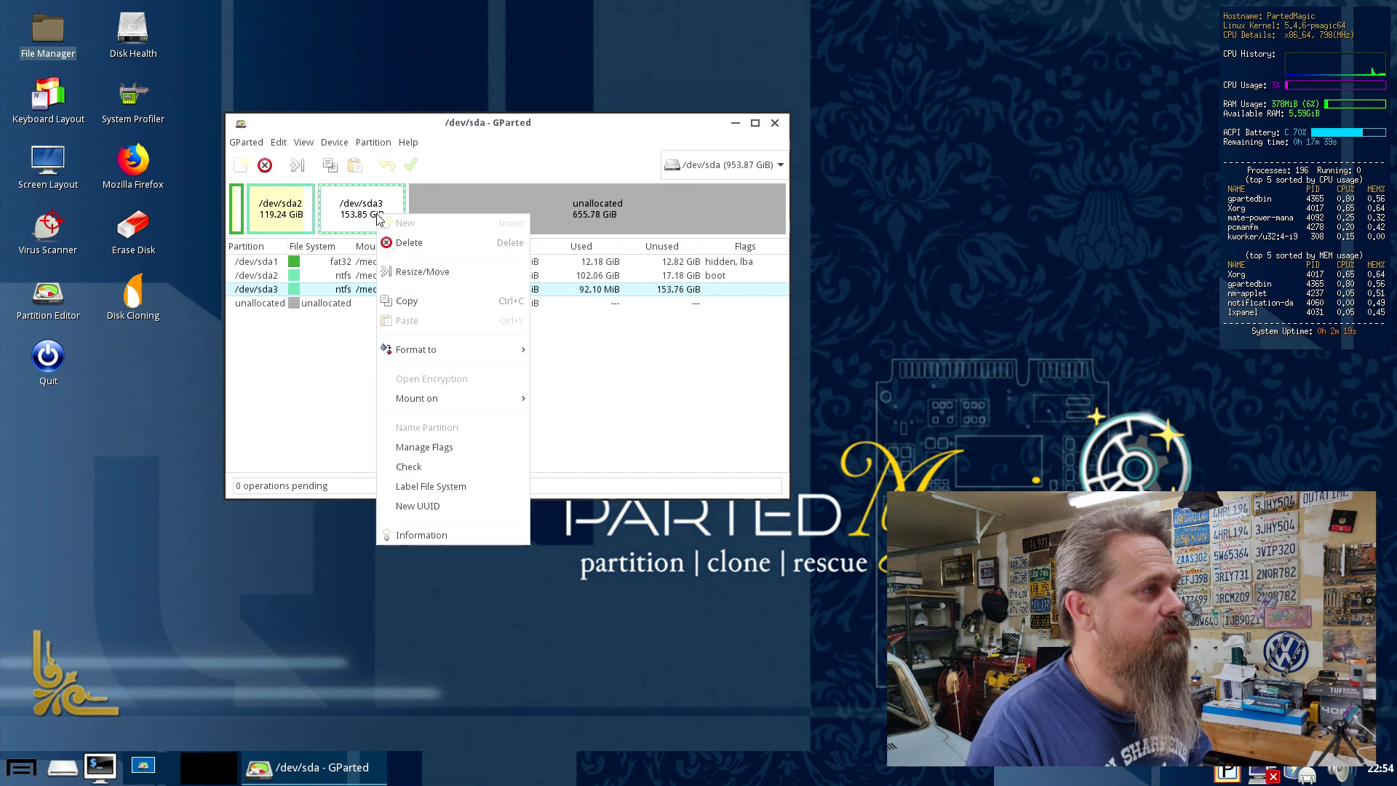
left_click(406, 238)
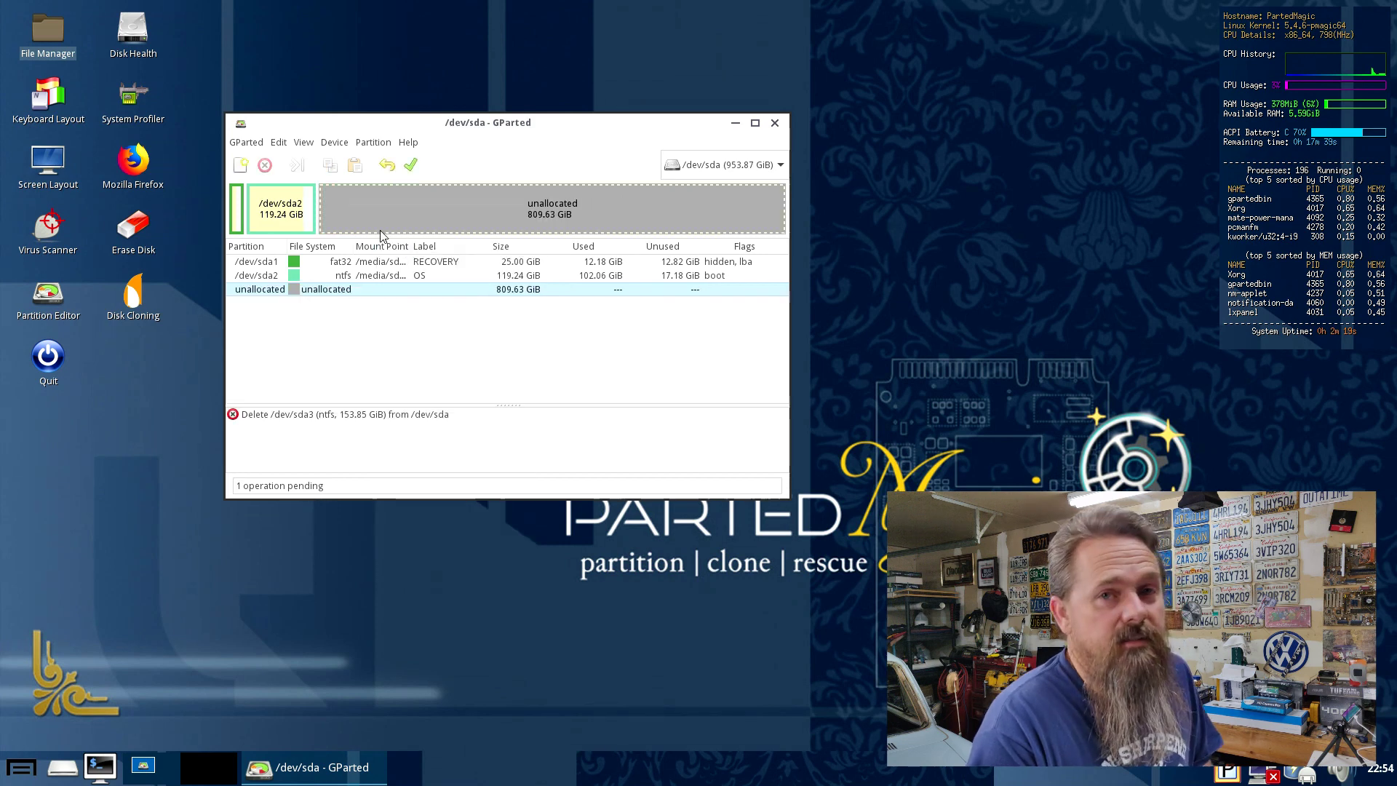
left_click(288, 213)
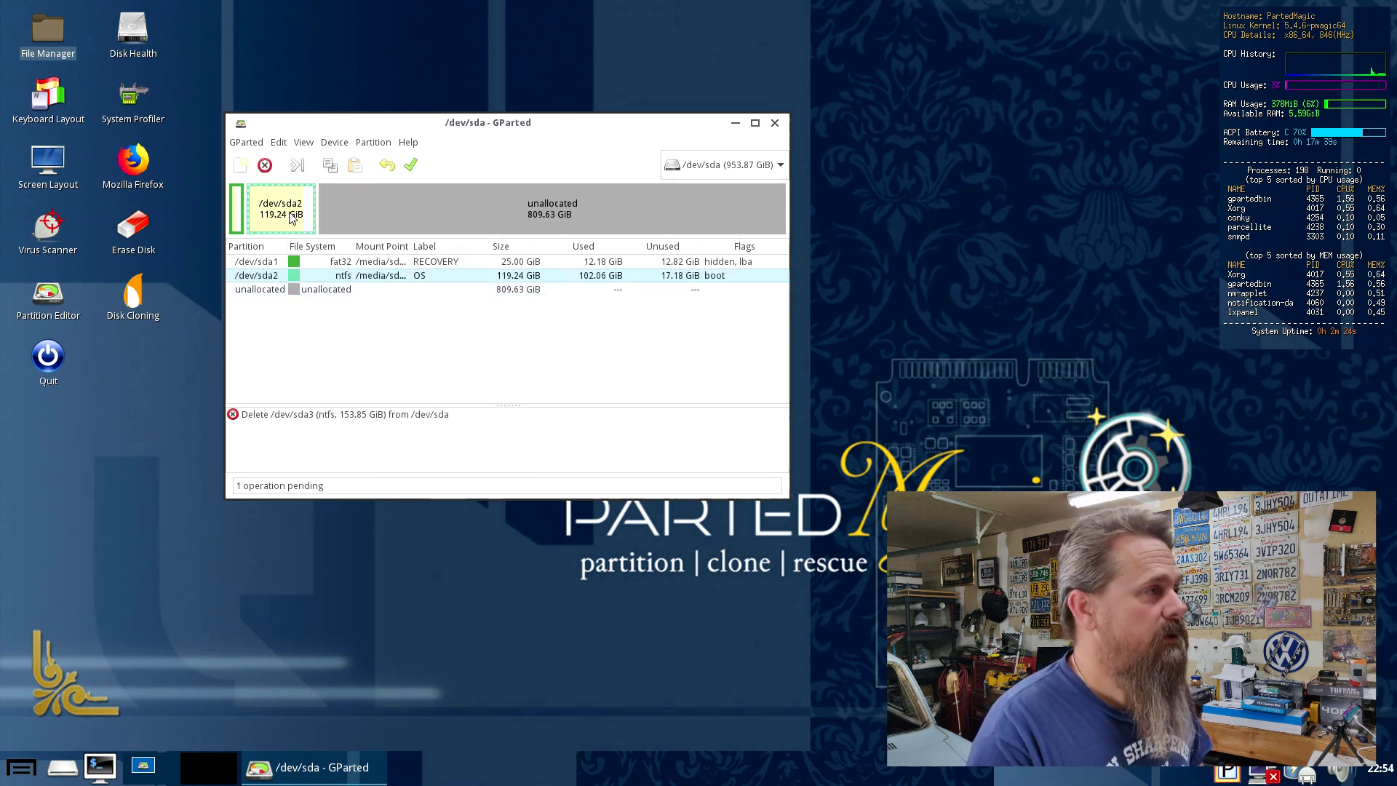
right_click(290, 216)
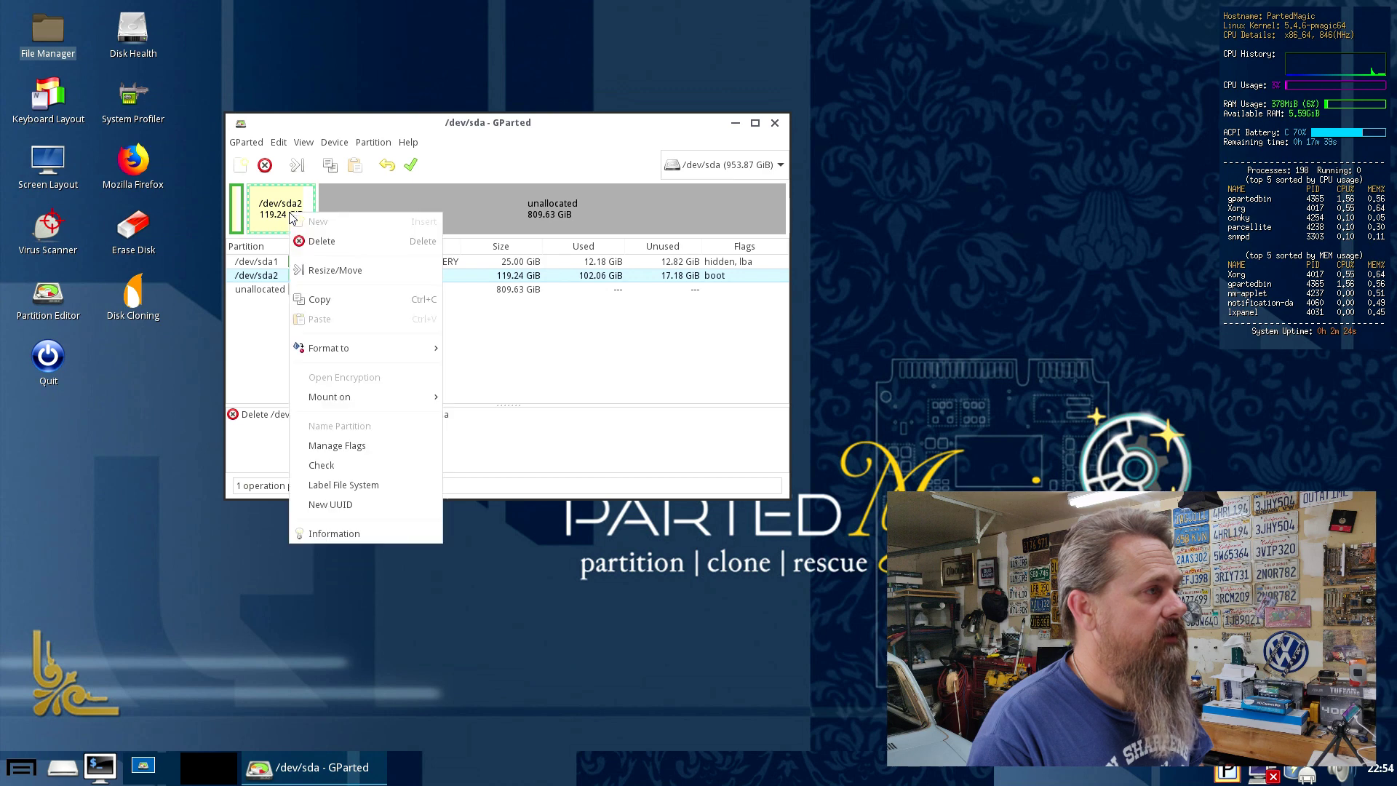
left_click(346, 272)
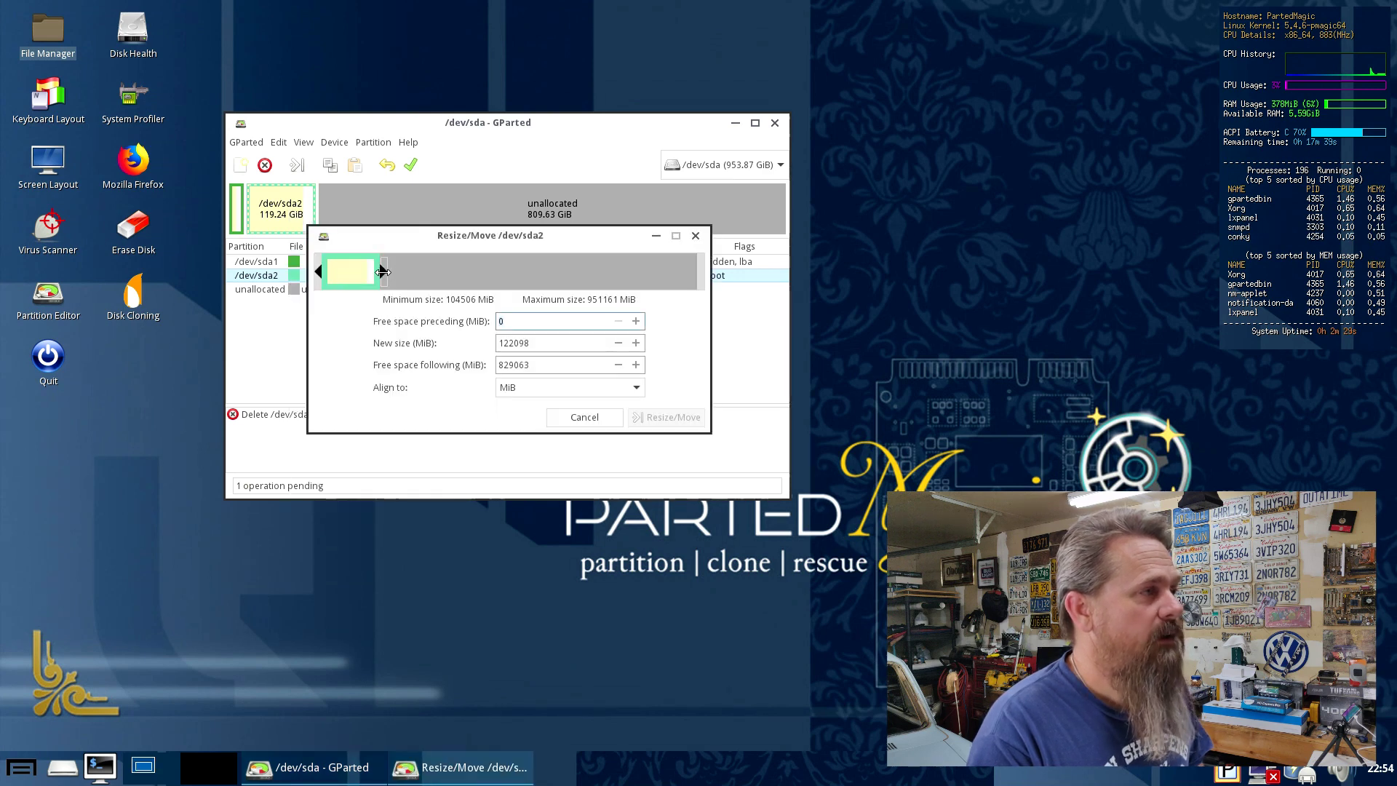
left_click_drag(384, 271, 716, 282)
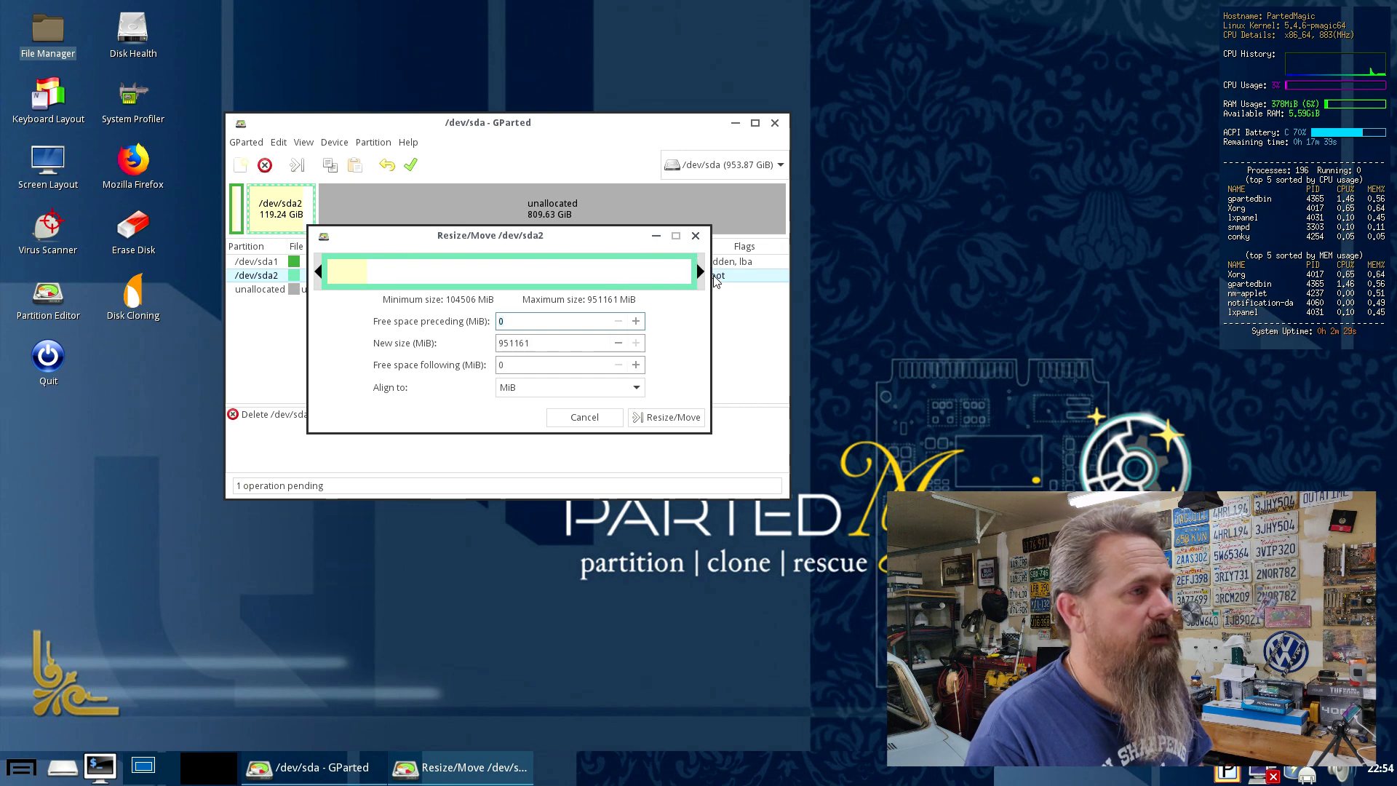
left_click(665, 417)
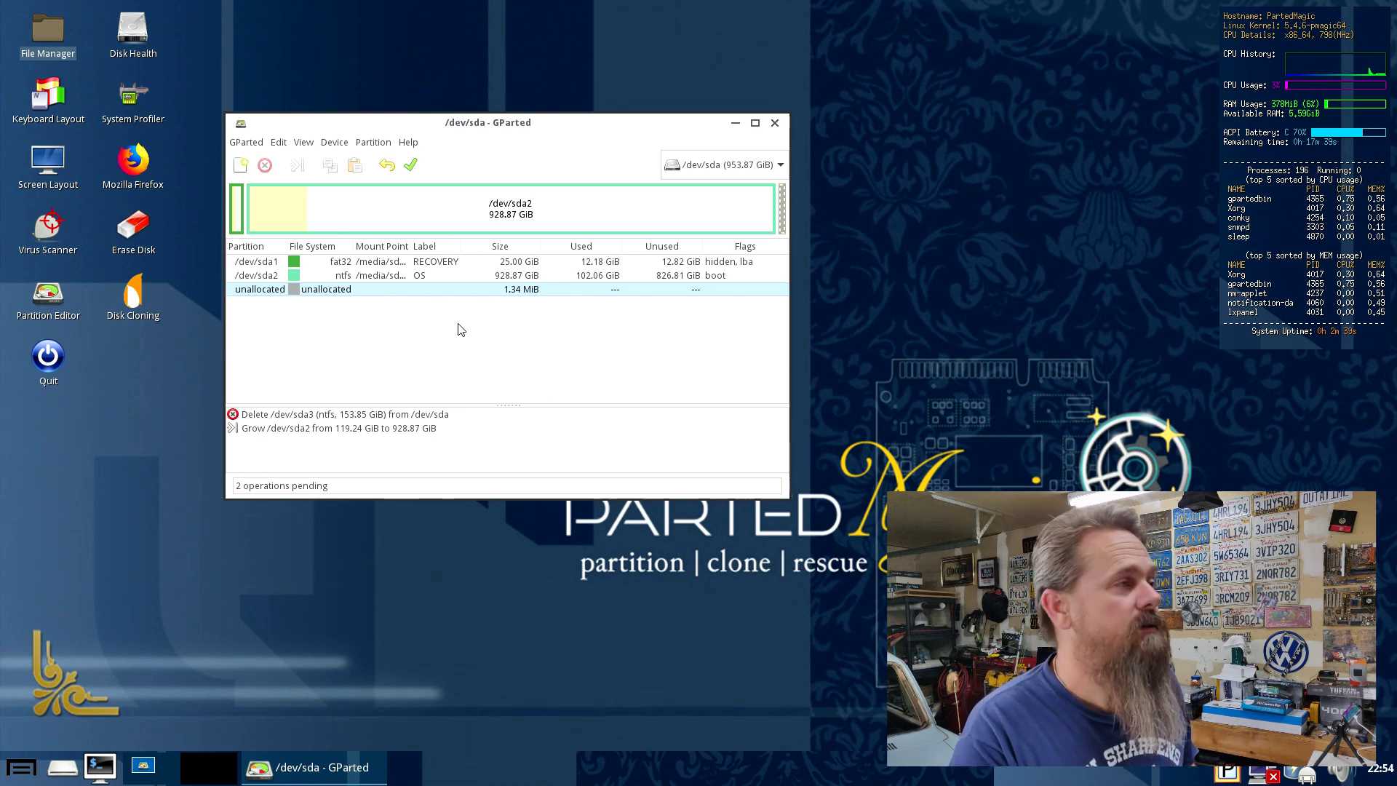
Step: Apply the queued delete and resize operations, then close the completion report
left_click(412, 166)
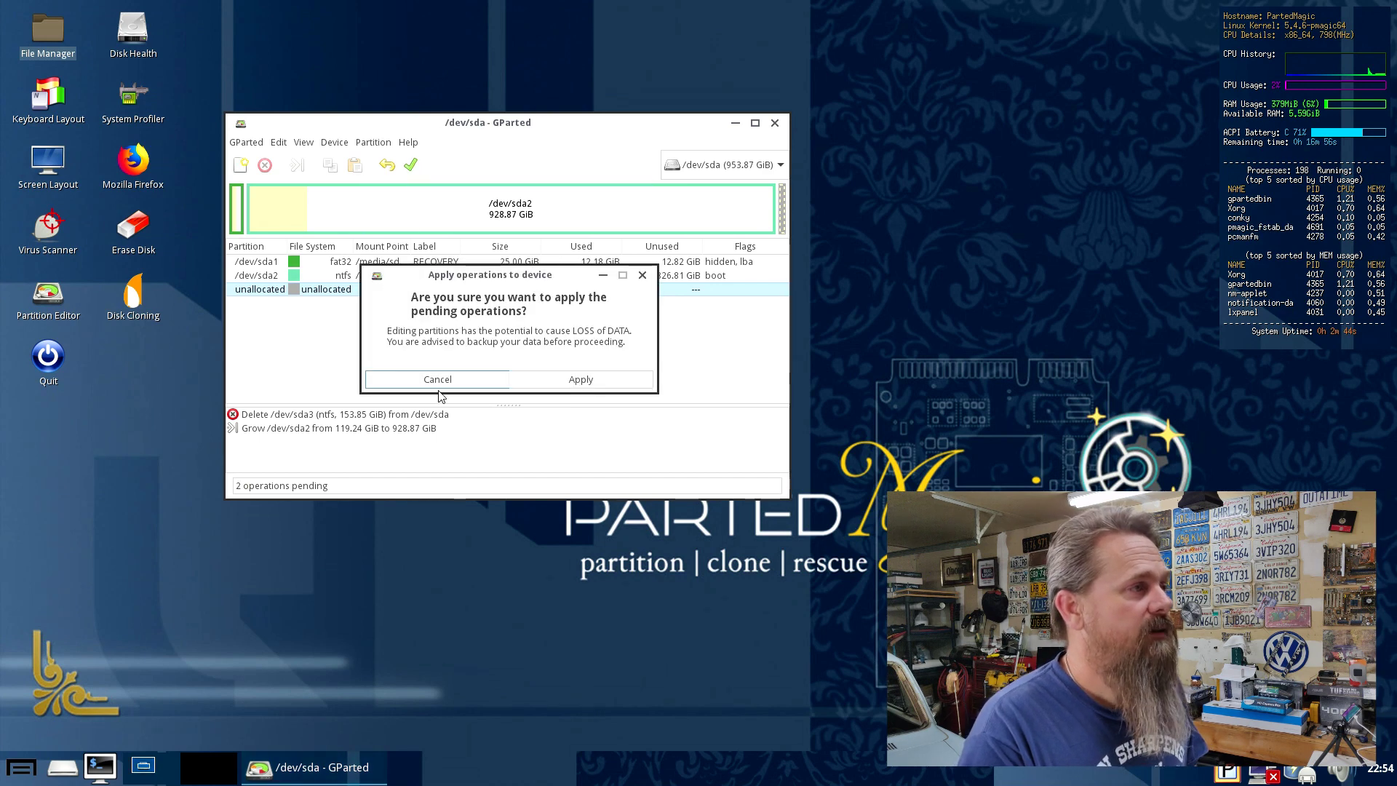
left_click(589, 380)
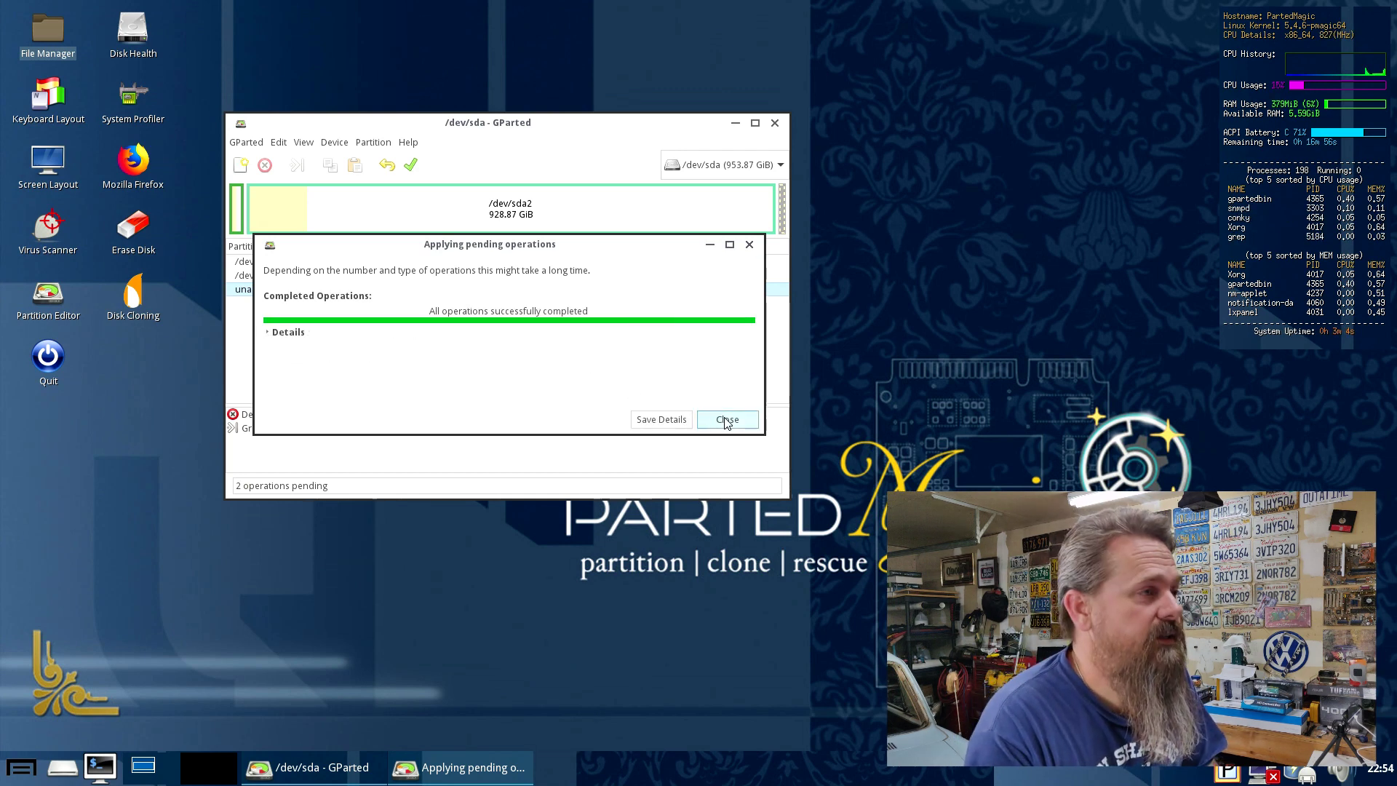
left_click(726, 421)
Step: Close GParted and restart the computer from Parted Magic's Logout options
left_click(775, 124)
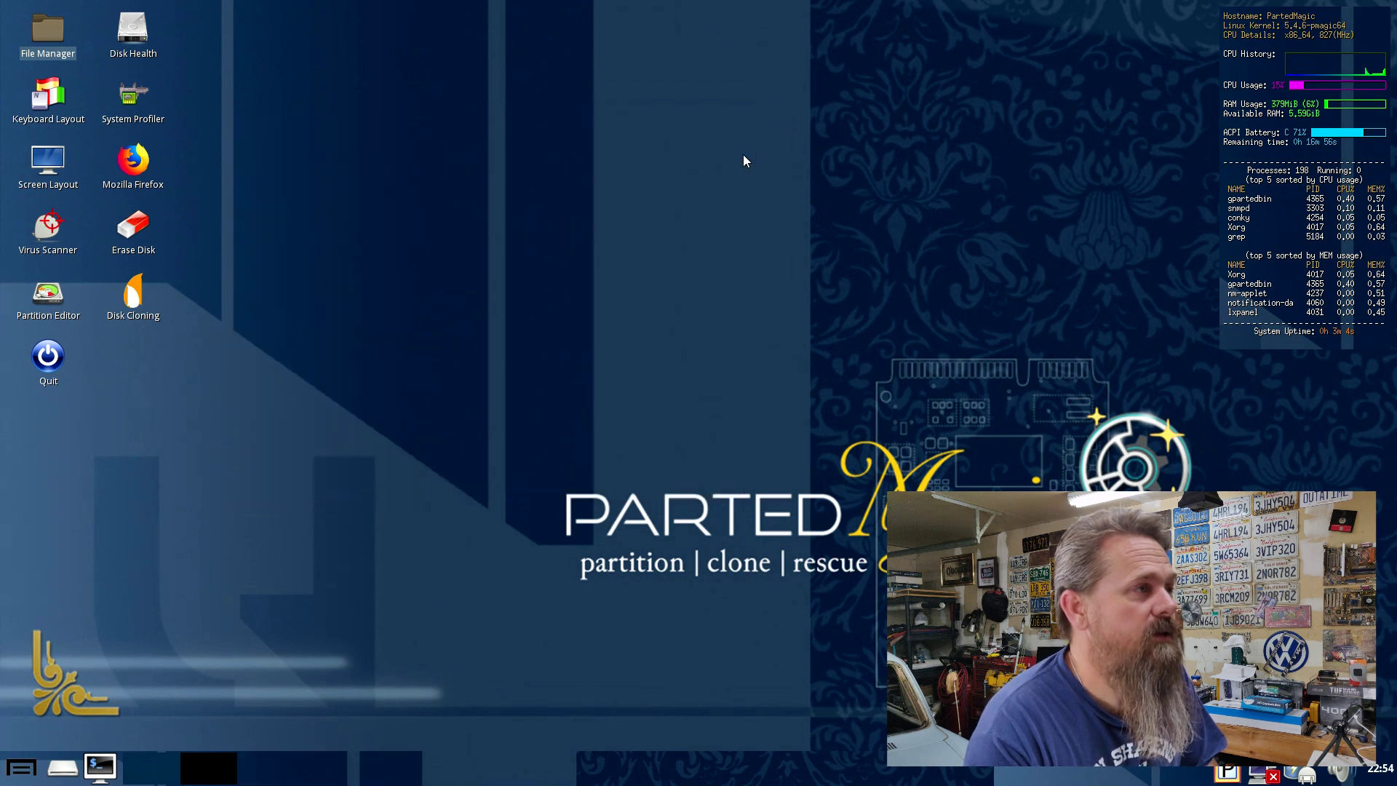
left_click(20, 768)
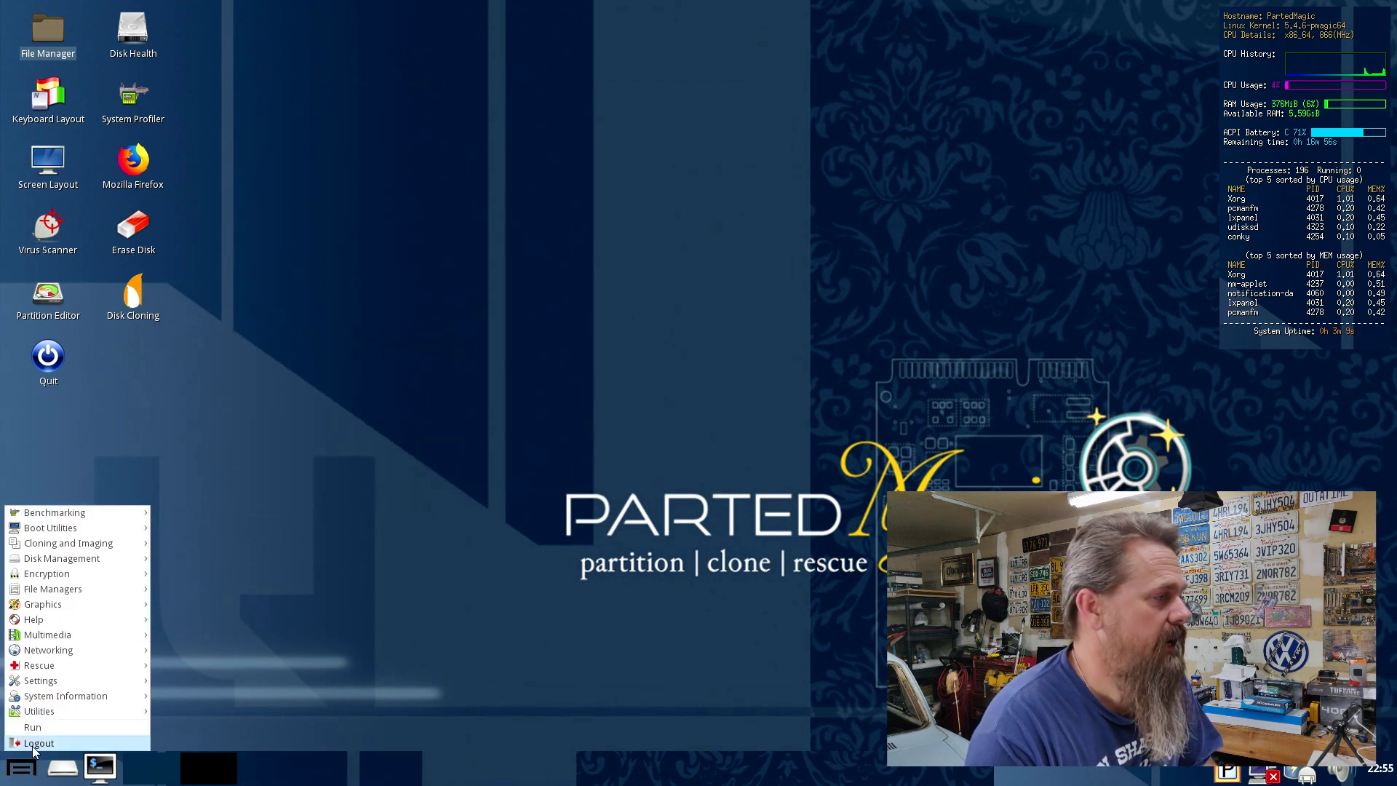
left_click(34, 743)
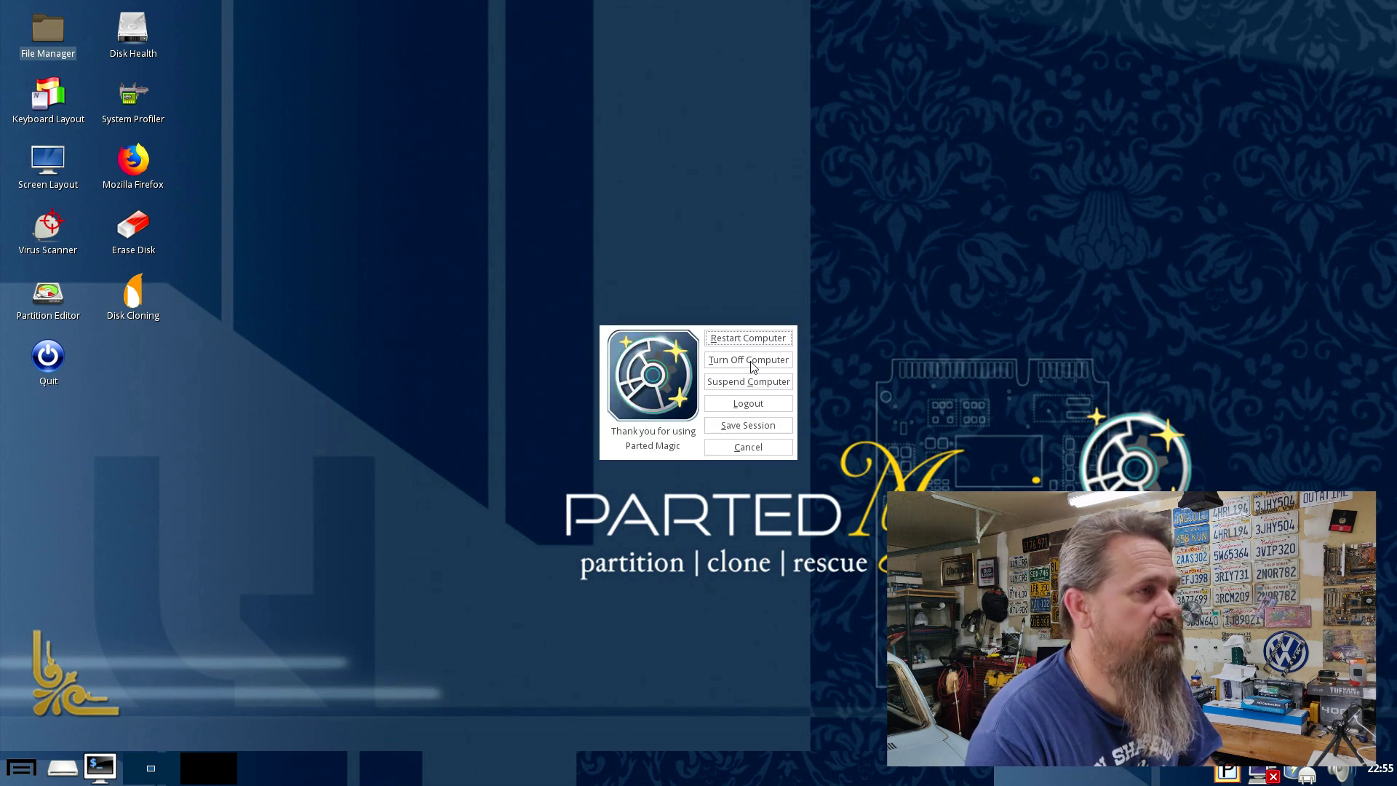
left_click(754, 343)
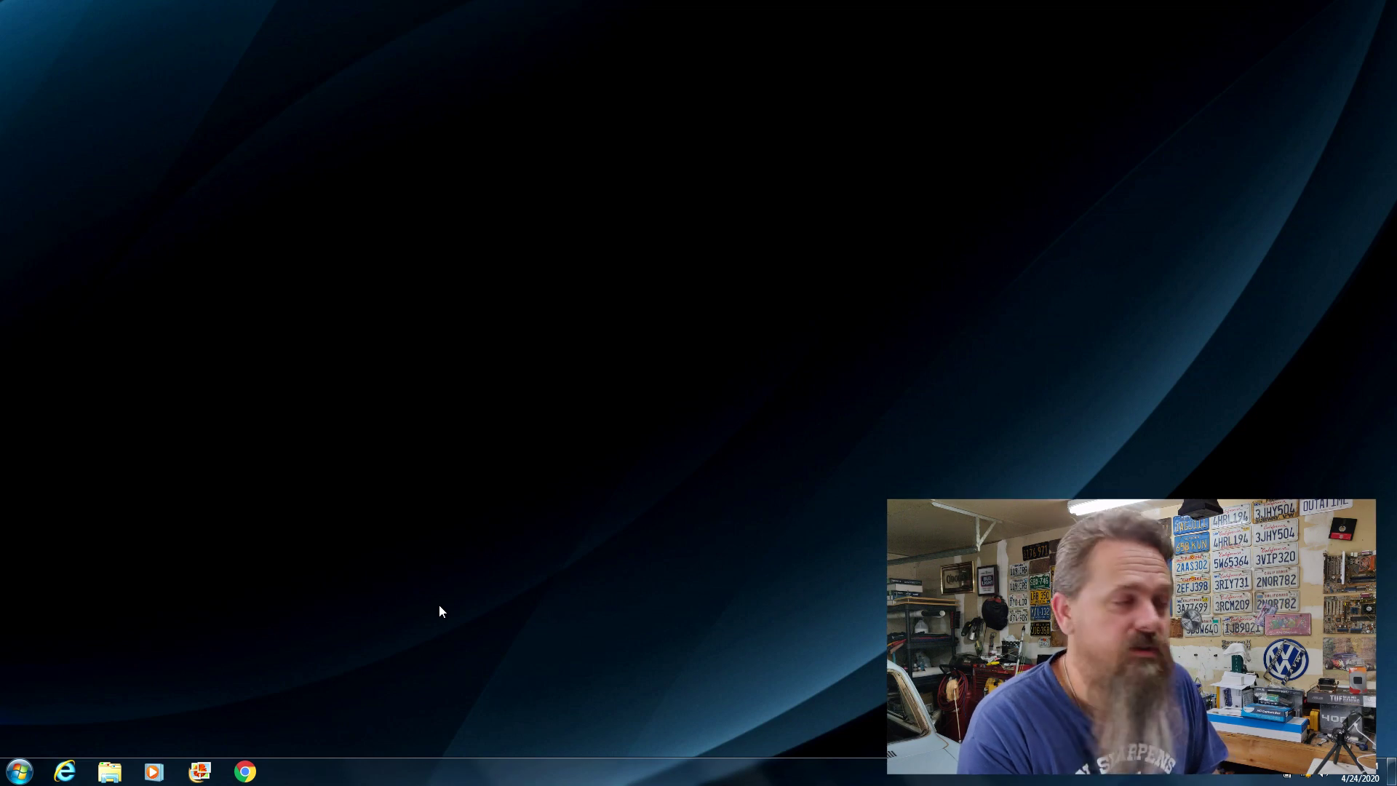
Step: Select OS (C:) in the Computer window to confirm 928 GB total, 826 GB free, NTFS
left_click(20, 771)
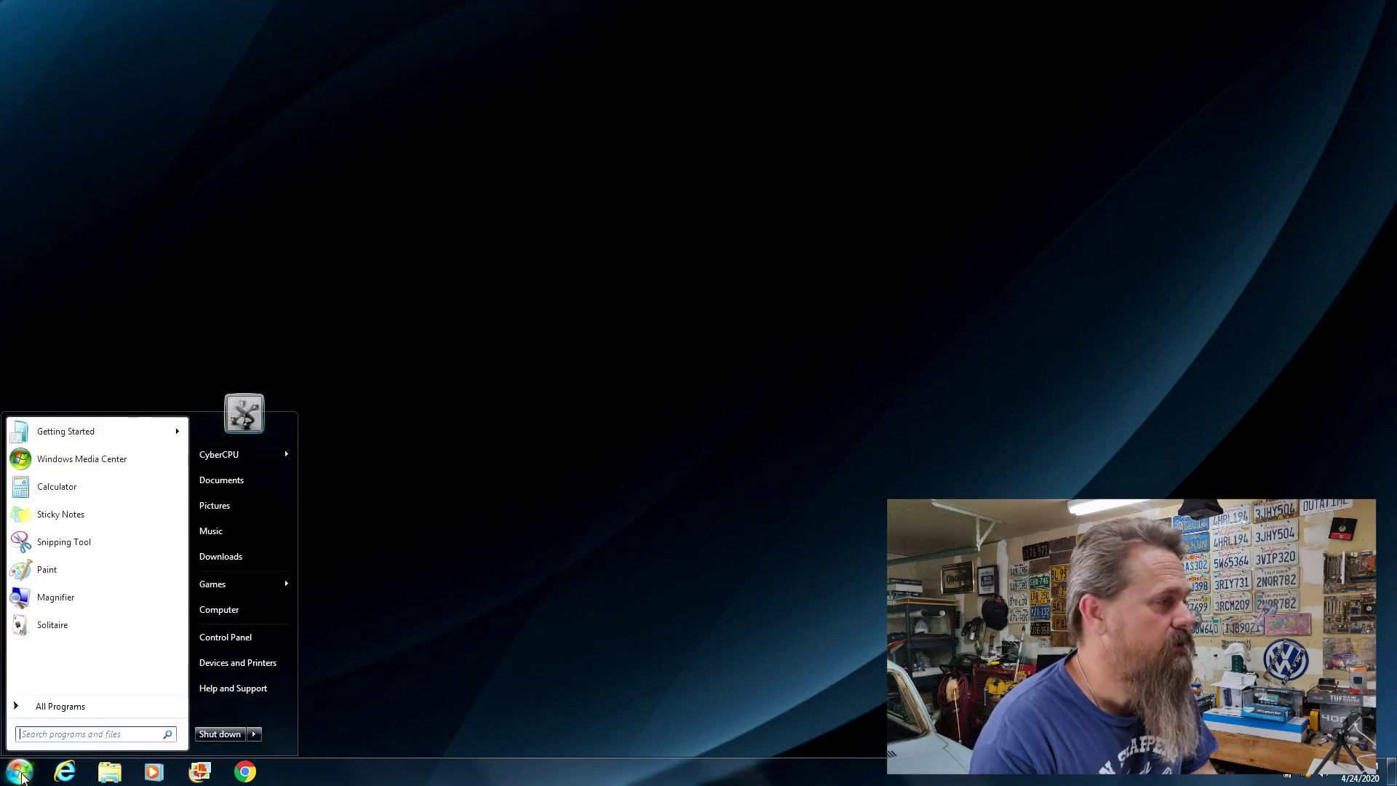
left_click(244, 610)
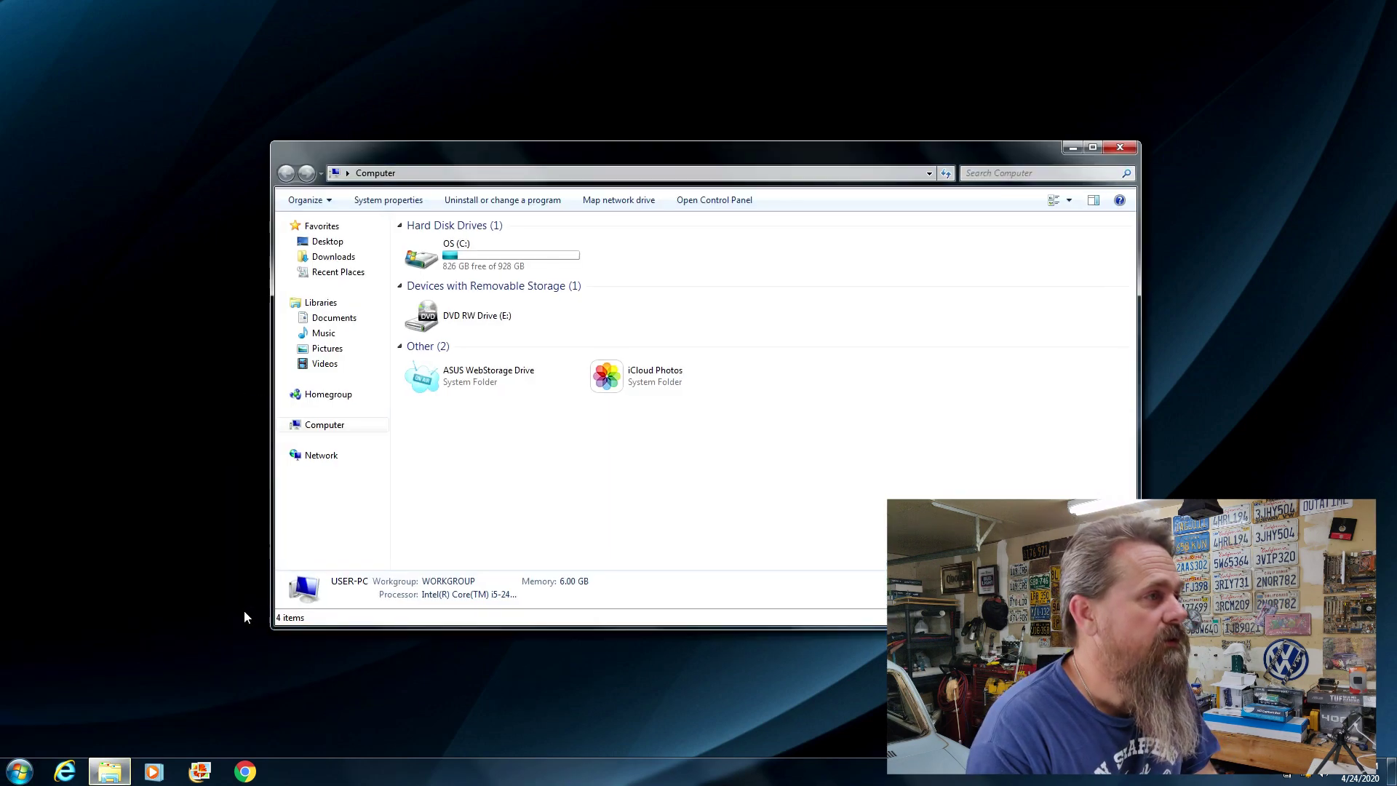
left_click(524, 269)
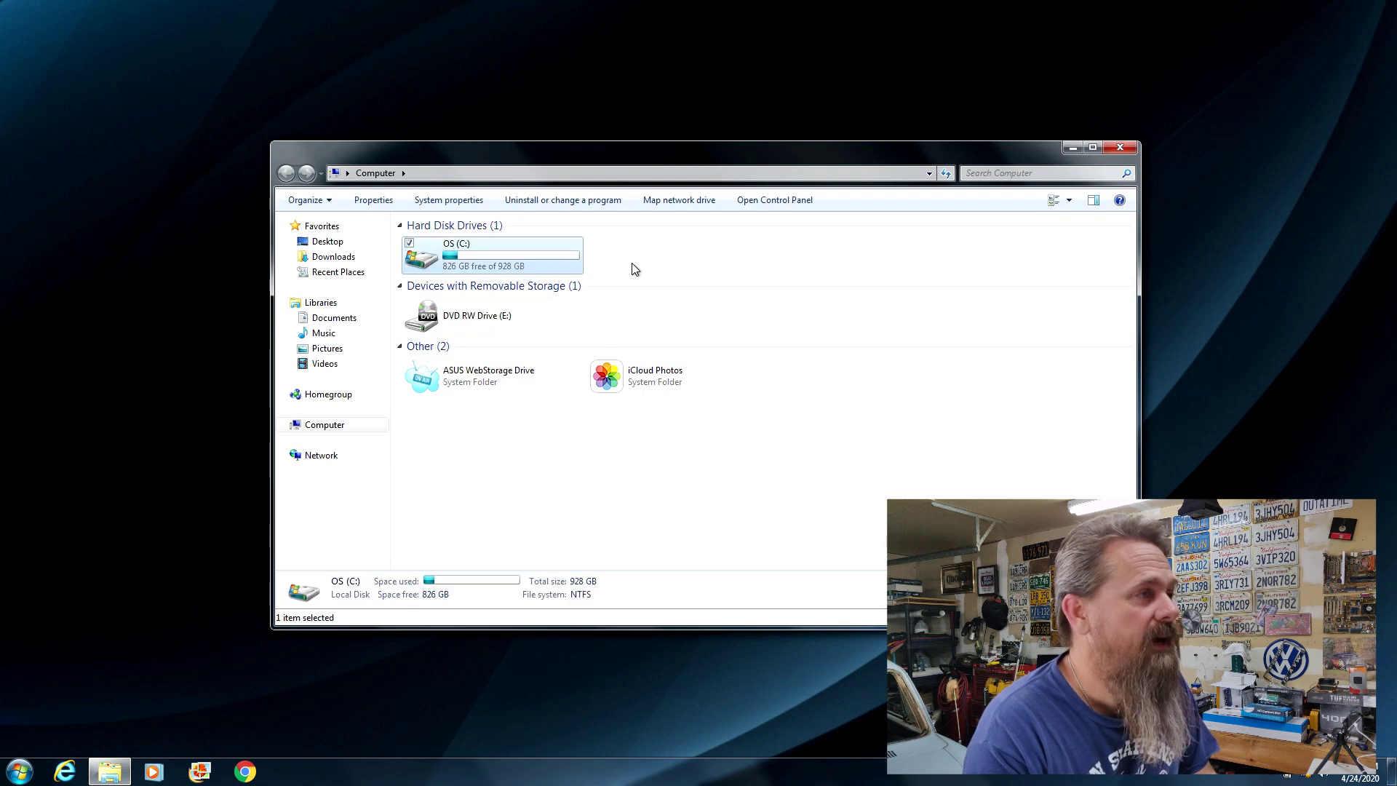